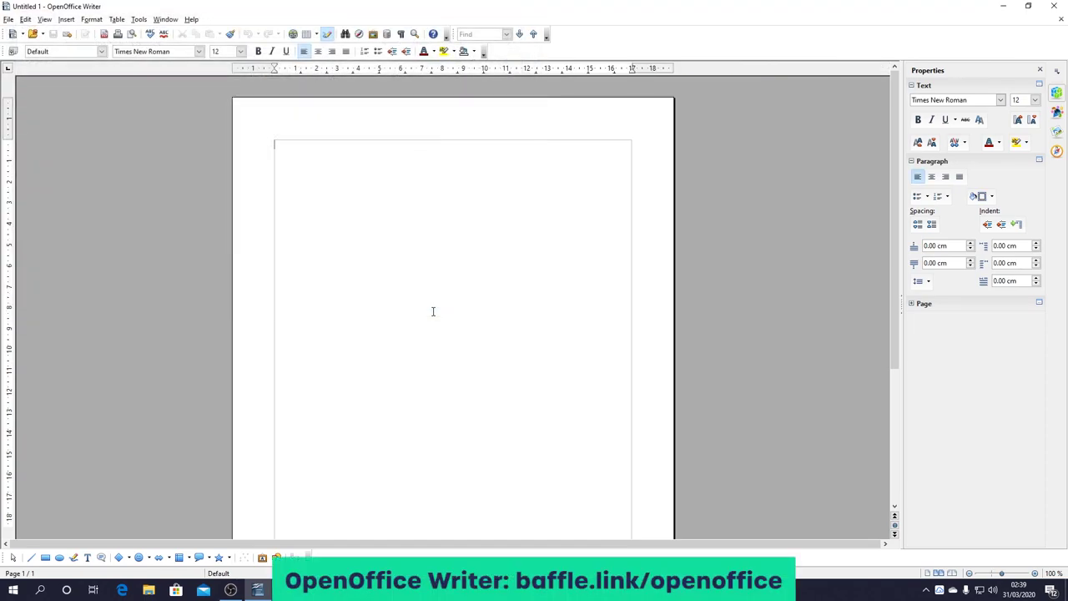
# Step: Type 'This is a wonderful Baffle video. And no, I can't spell' and place the Computer-Cloud clip art on the page
pyautogui.write('This is a wonderful Baffle video. ')
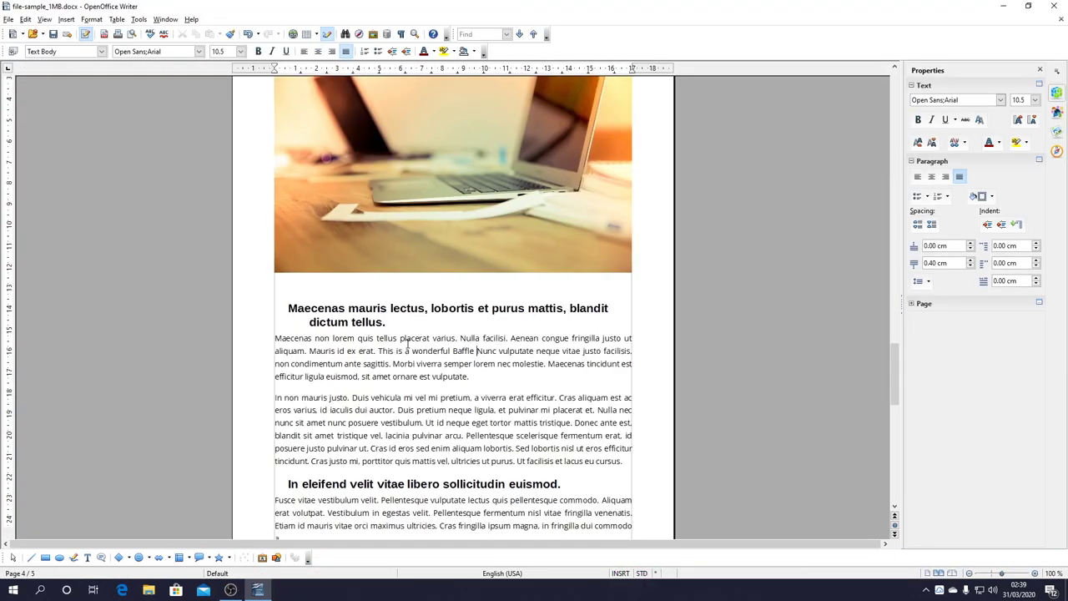
pyautogui.write('And no')
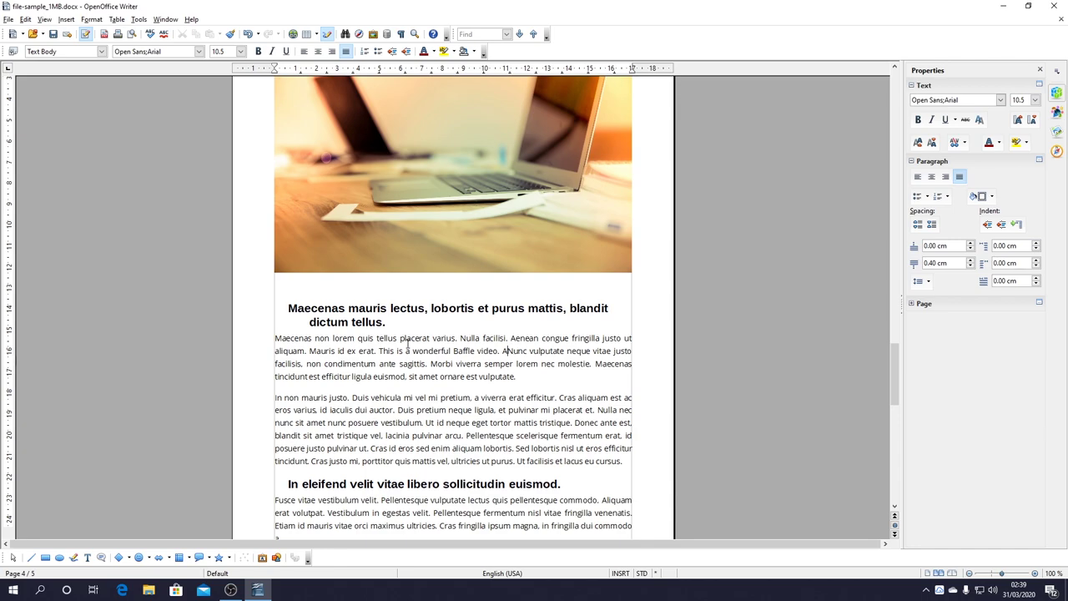
pyautogui.write(", I can't spell")
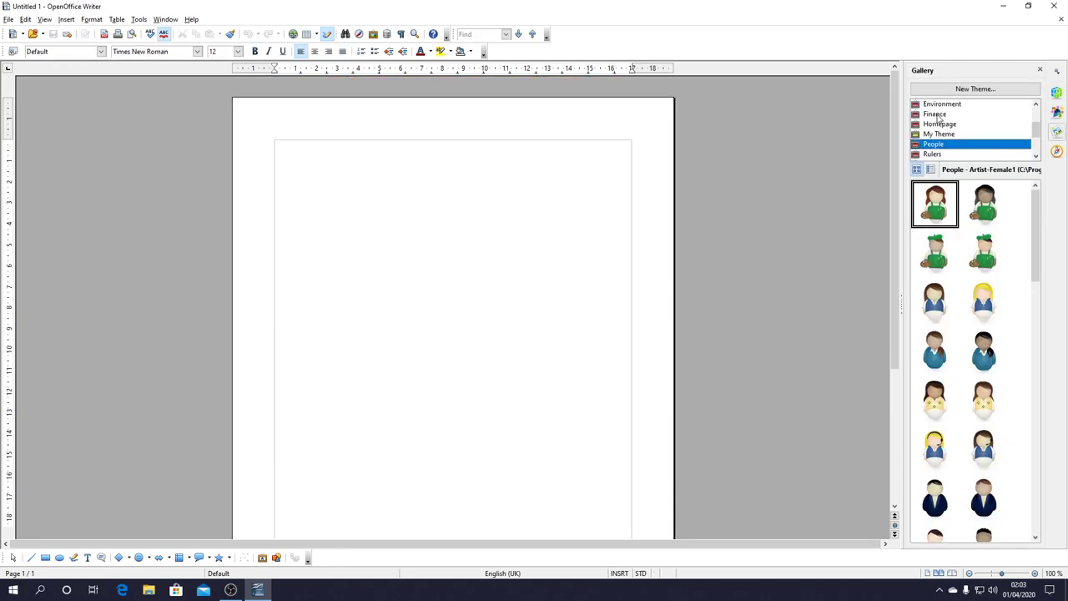
pyautogui.click(936, 118)
pyautogui.scroll(1, 938, 120)
pyautogui.click(937, 114)
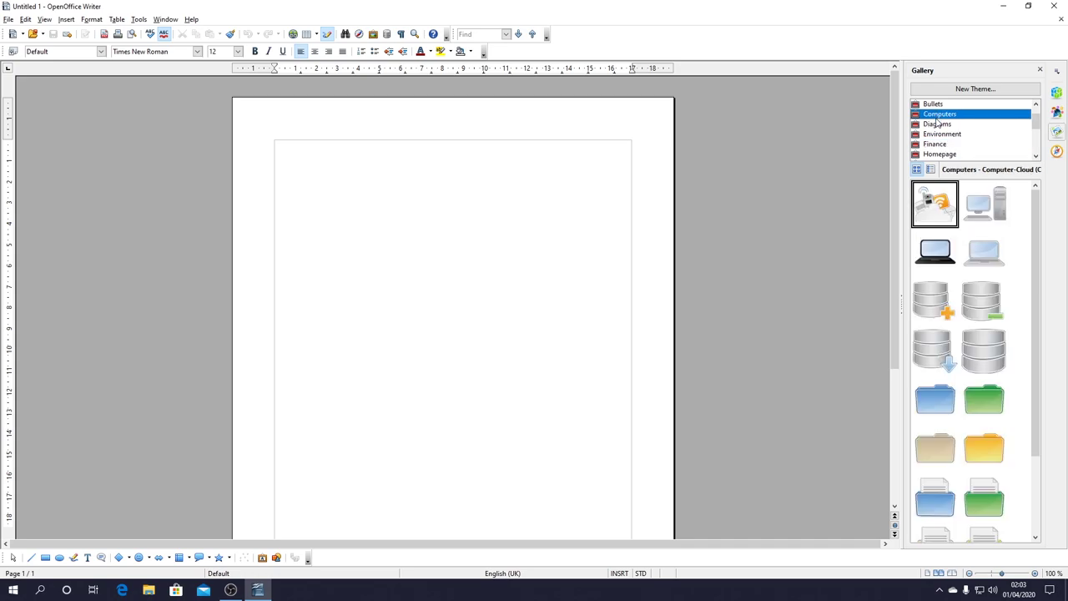
pyautogui.moveTo(939, 208); pyautogui.dragTo(784, 209)
pyautogui.moveTo(384, 242); pyautogui.dragTo(384, 242)
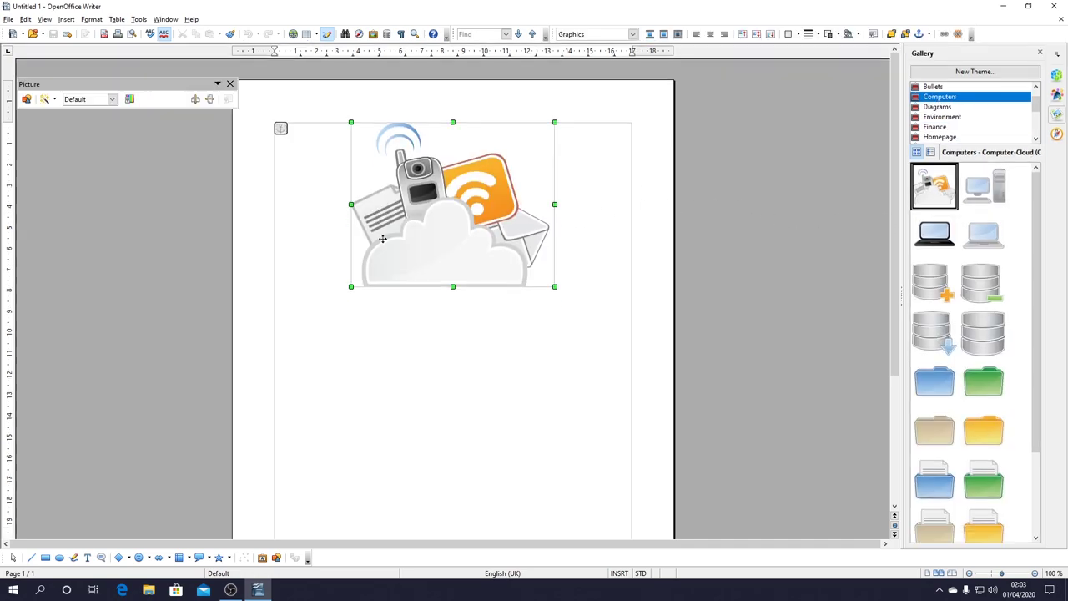
pyautogui.click(575, 274)
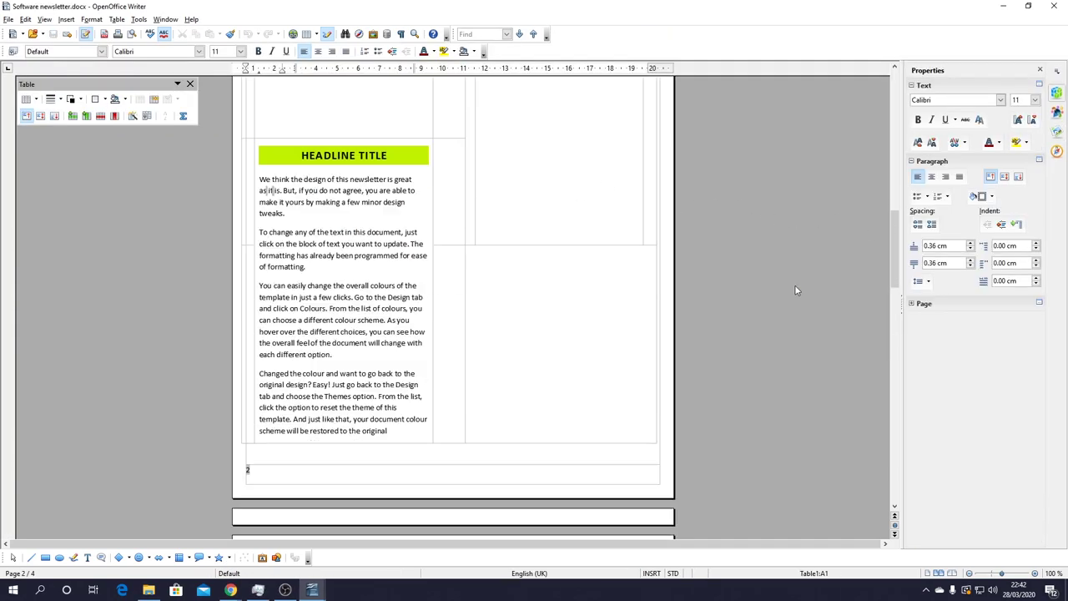
# Step: Run Spelling and Grammar on the zebra paragraph and change 'Unilke' to 'Unlike'
pyautogui.scroll(-15, 794, 288)
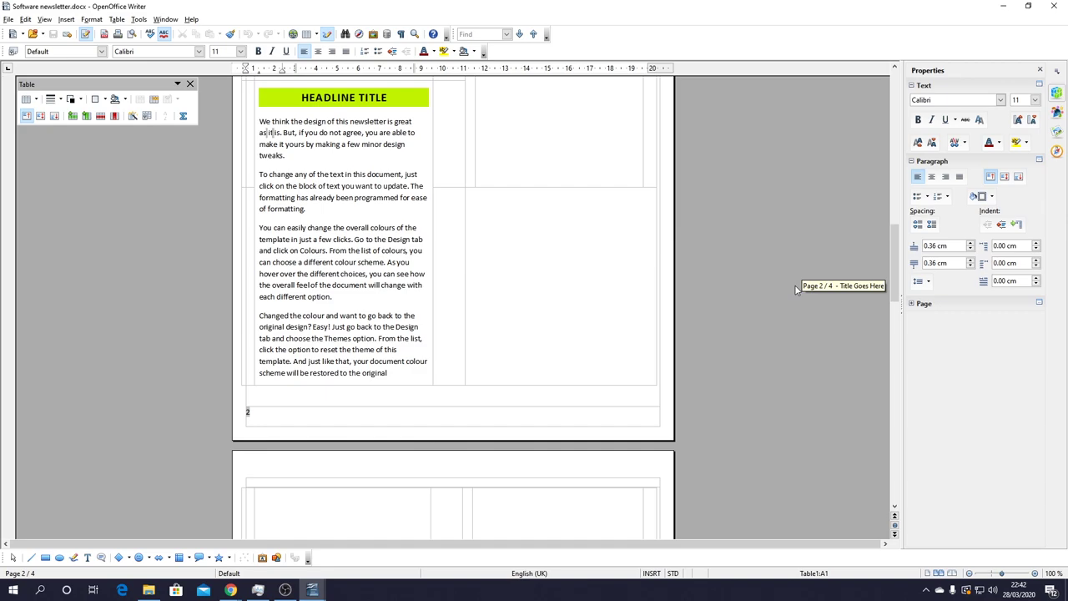
pyautogui.scroll(-10, 794, 298)
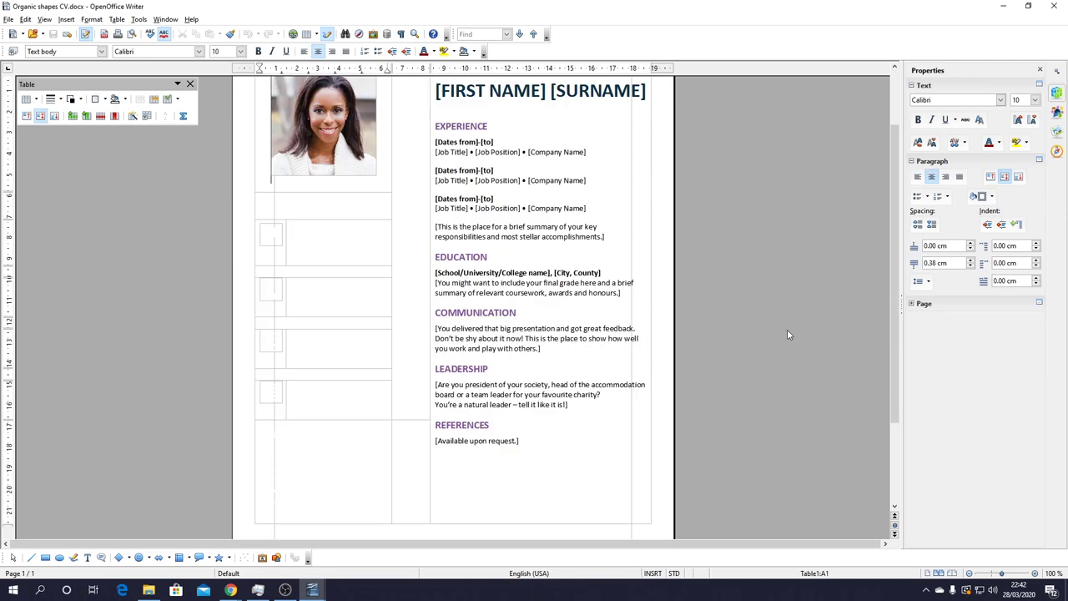
pyautogui.scroll(-3, 787, 329)
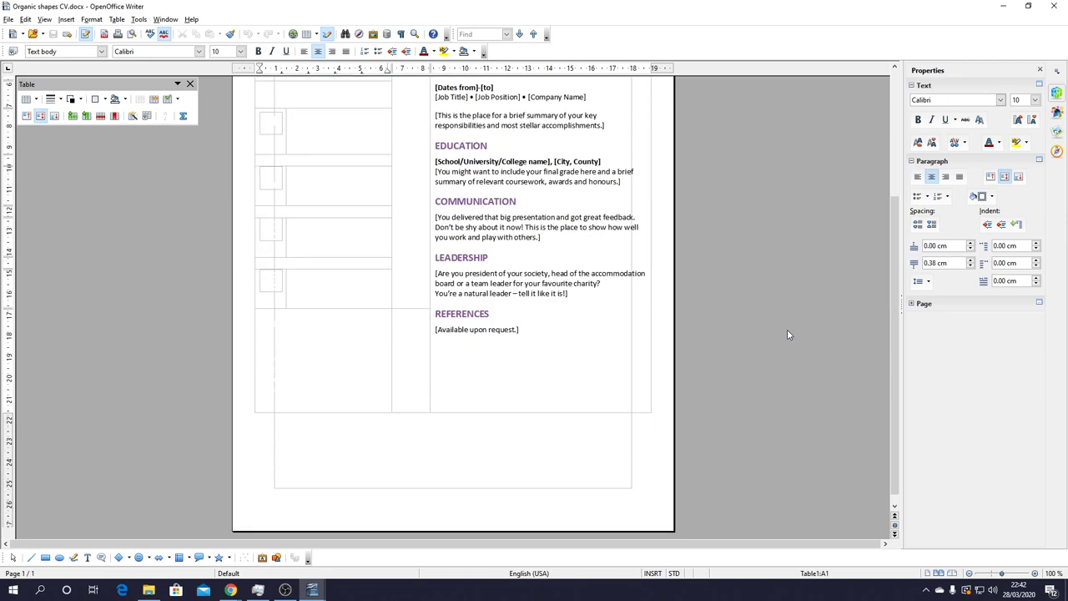
pyautogui.scroll(5, 787, 329)
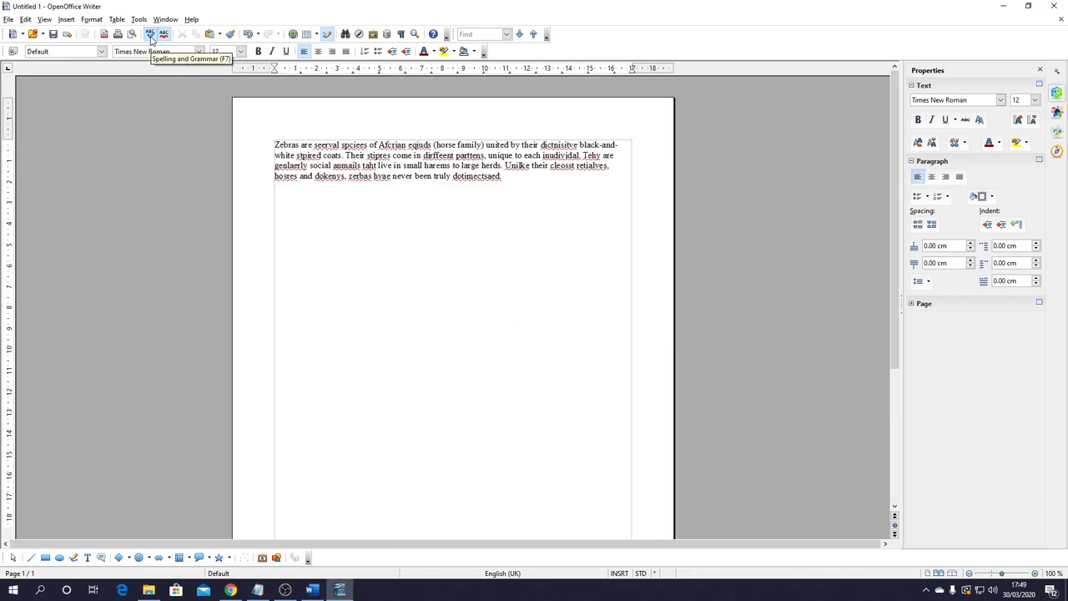
pyautogui.click(151, 39)
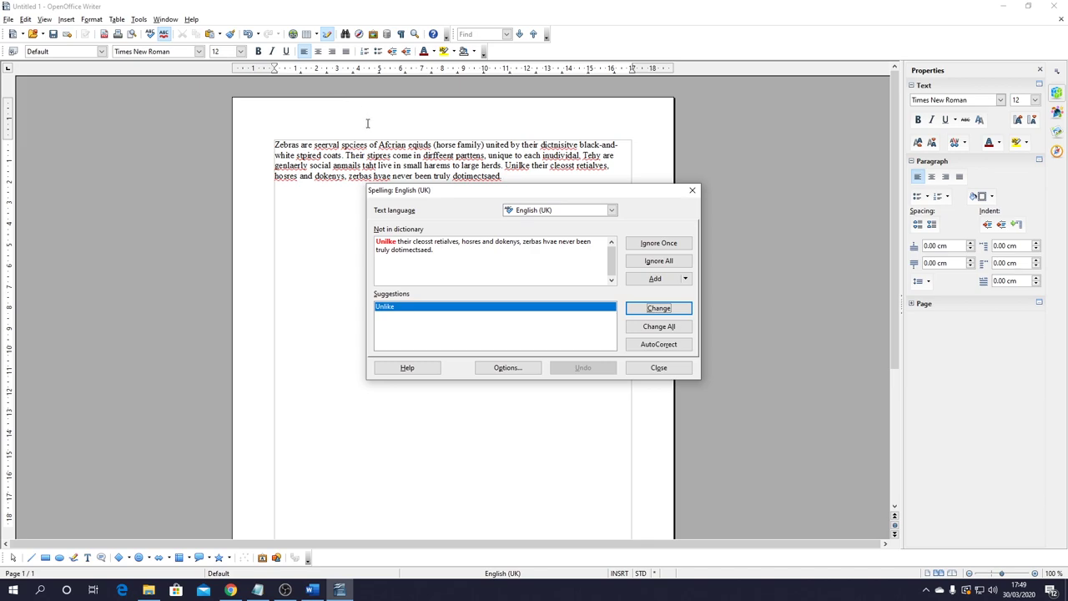
pyautogui.click(631, 308)
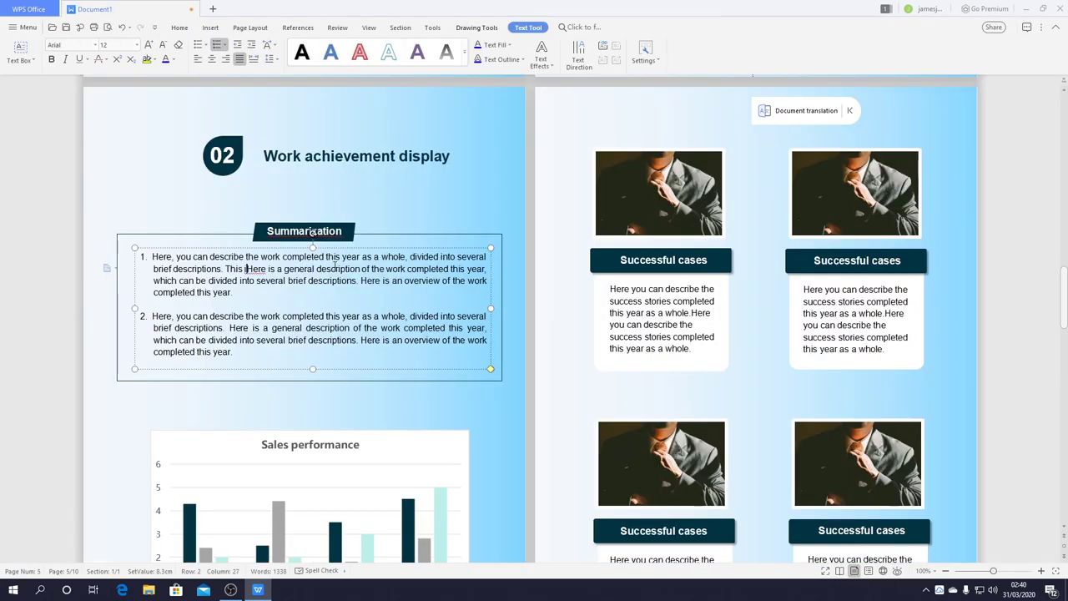
# Step: Finish typing 'a wonderful Baffle video.' in the Summarization point, then return to the Document1 poster
pyautogui.write('a wonde')
pyautogui.write('rful Ba')
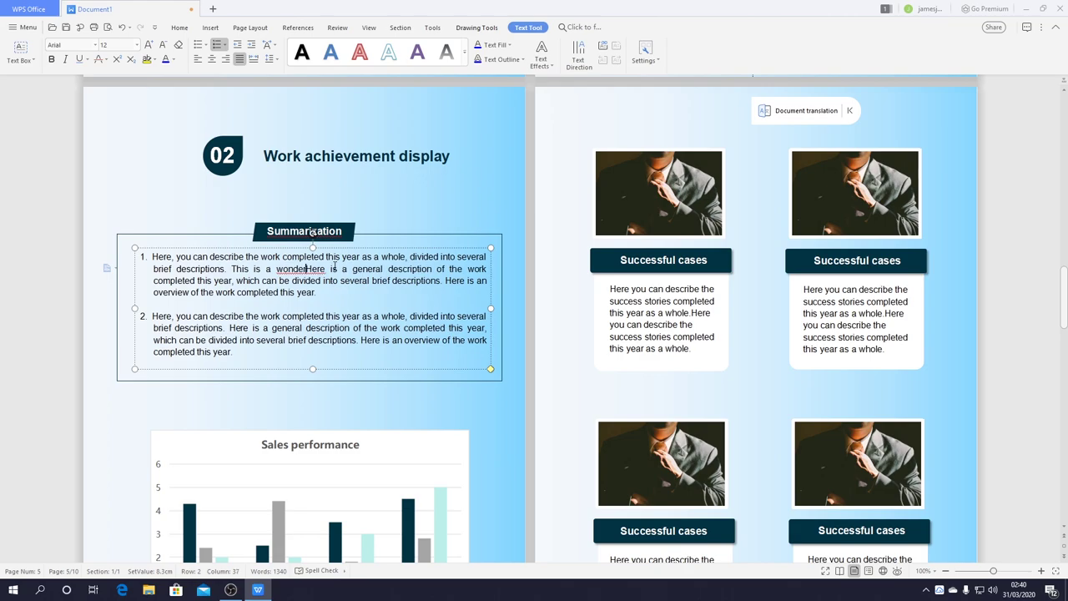
pyautogui.write('ffle video.')
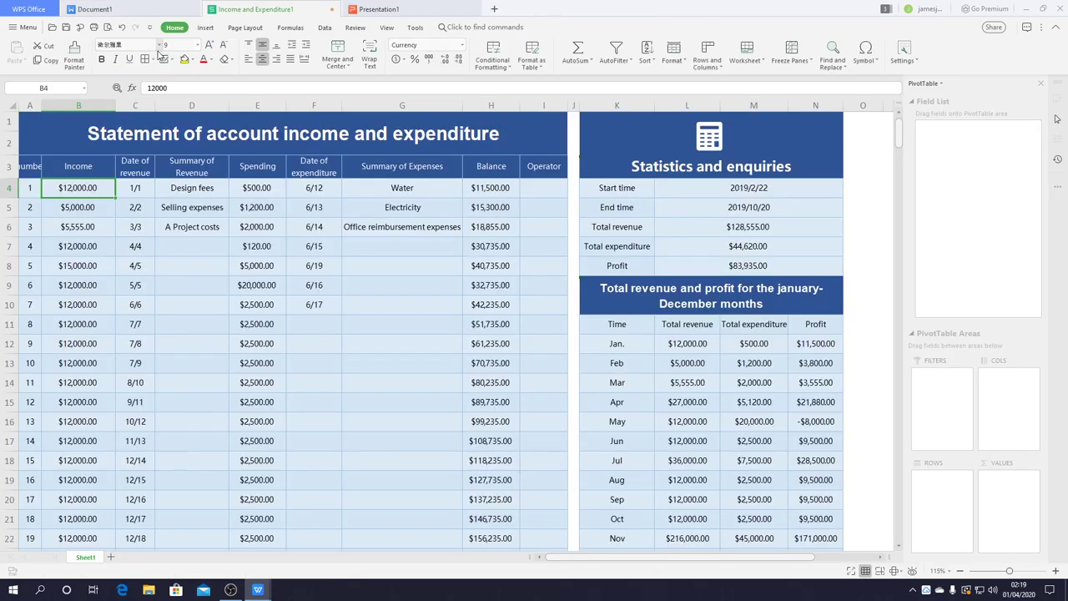
pyautogui.click(103, 9)
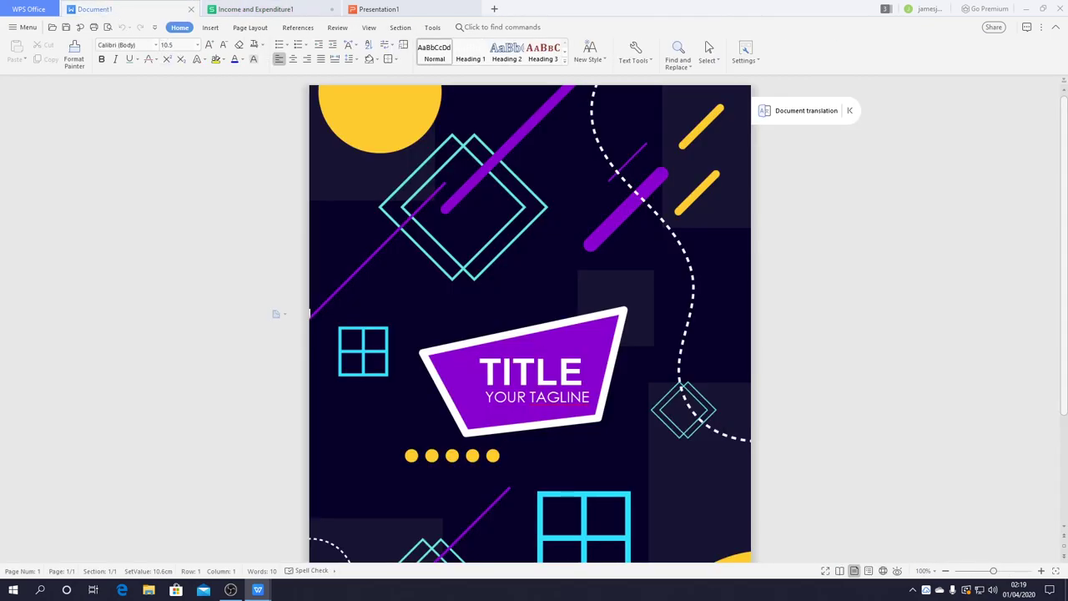
# Step: Browse the Income and Expenditure spreadsheet, Presentation1 and poster, select cell H6, then a Successful cases box
pyautogui.click(265, 8)
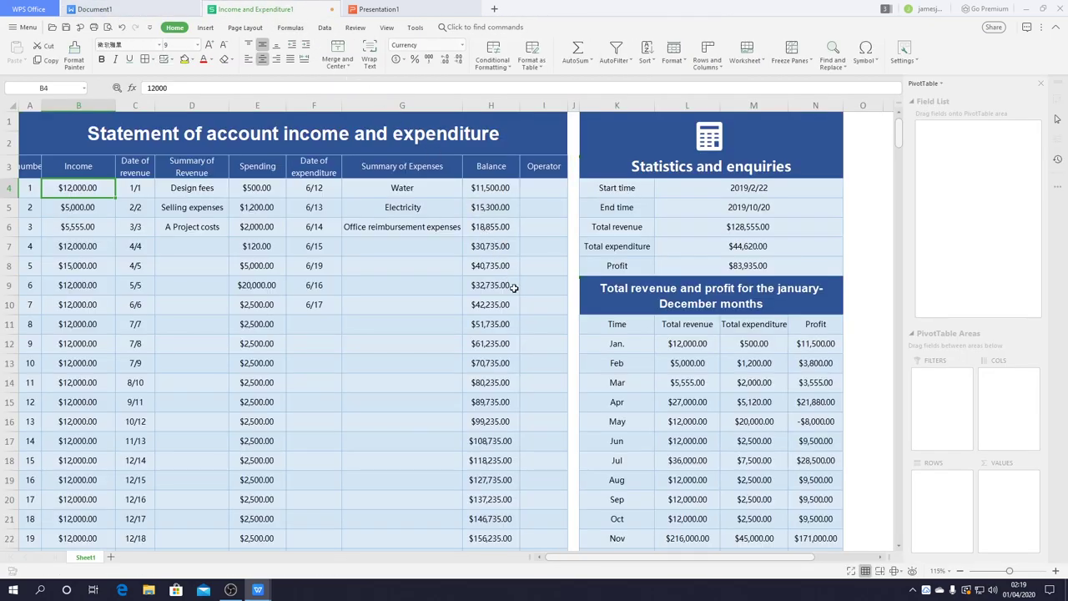
pyautogui.click(442, 7)
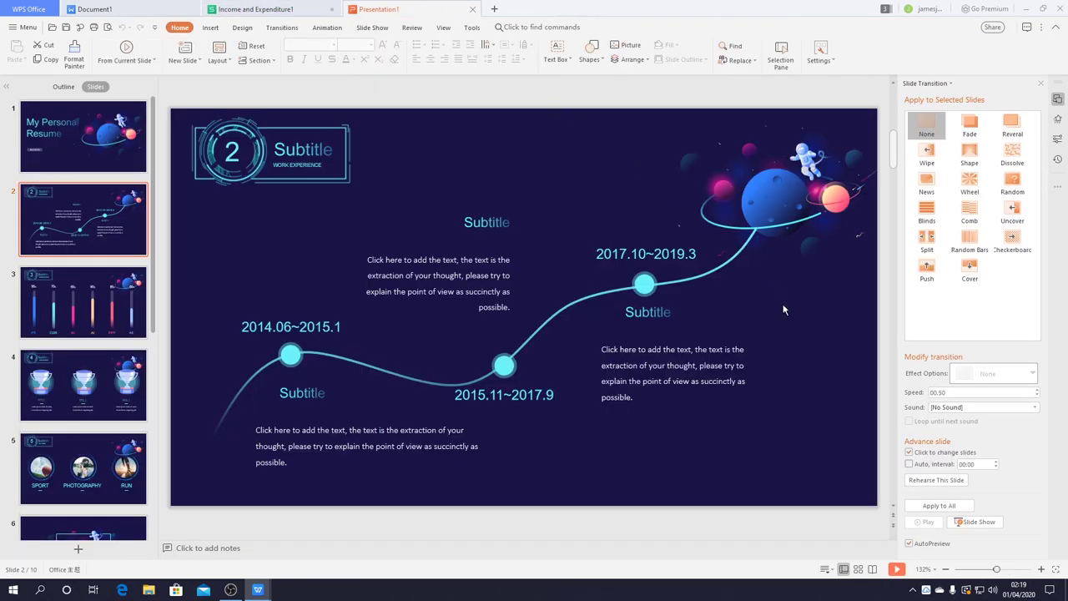
pyautogui.click(94, 9)
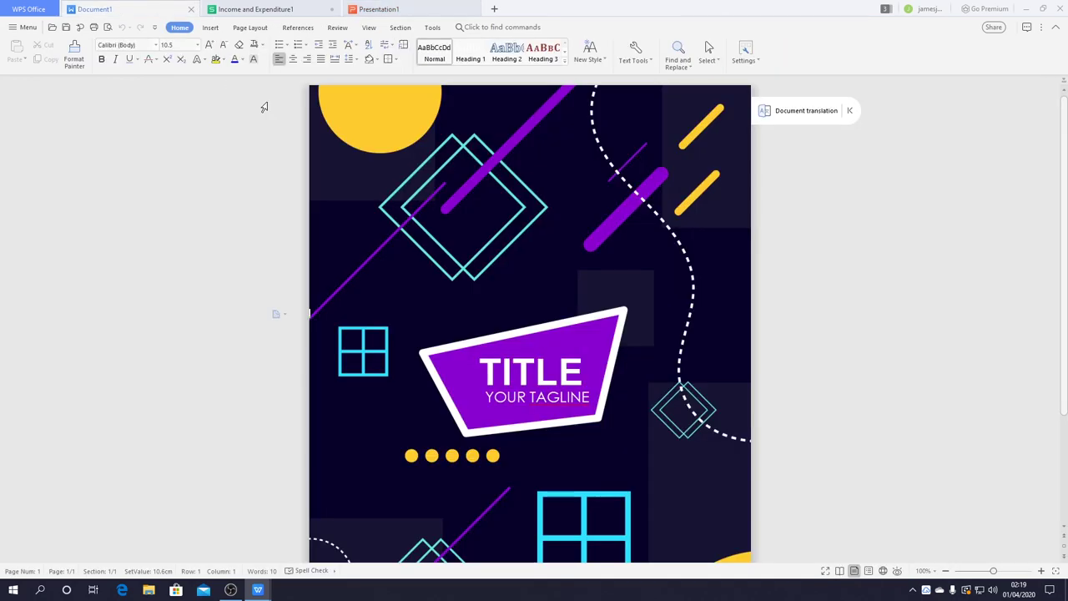
pyautogui.click(273, 8)
pyautogui.click(491, 227)
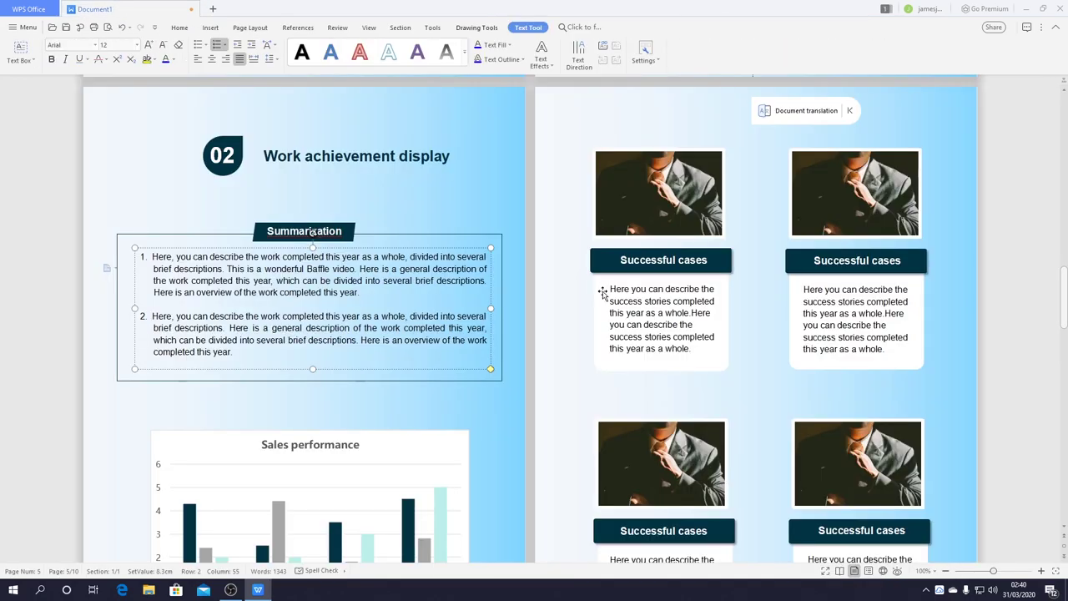
pyautogui.click(601, 292)
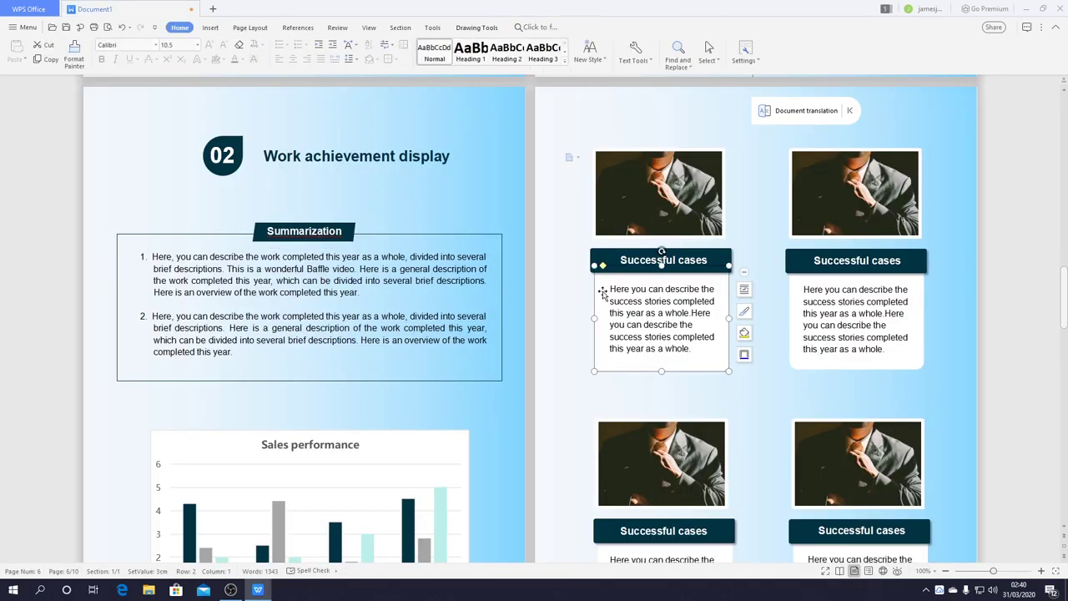
# Step: Correct 'stipred' to 'striped', 'stipres' to 'stripes' and 'dirffeent' to 'different' in the spell check
pyautogui.scroll(-3, 882, 406)
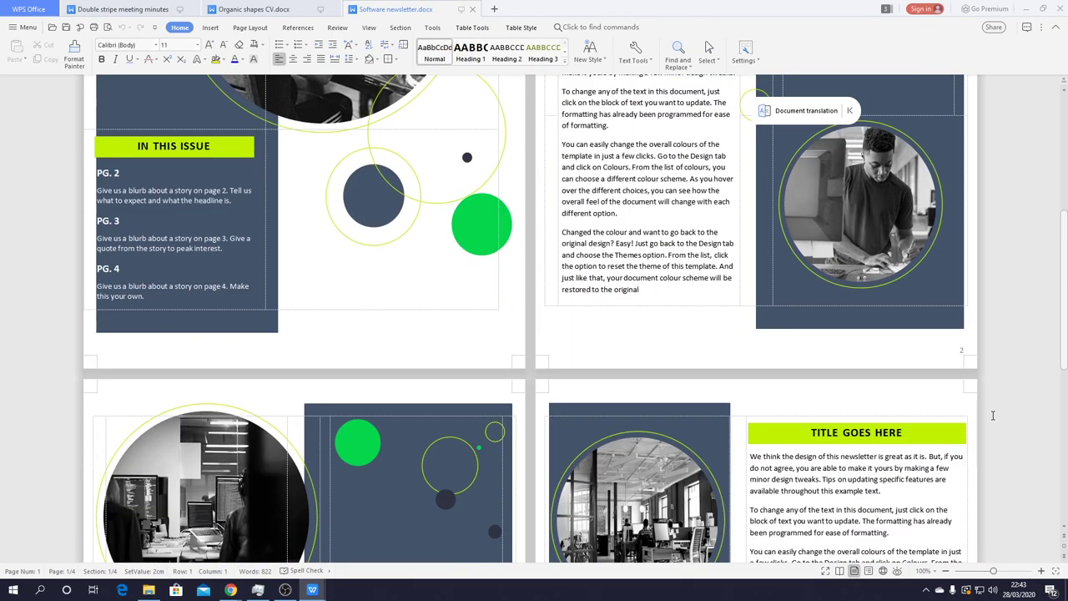
pyautogui.scroll(-9, 990, 416)
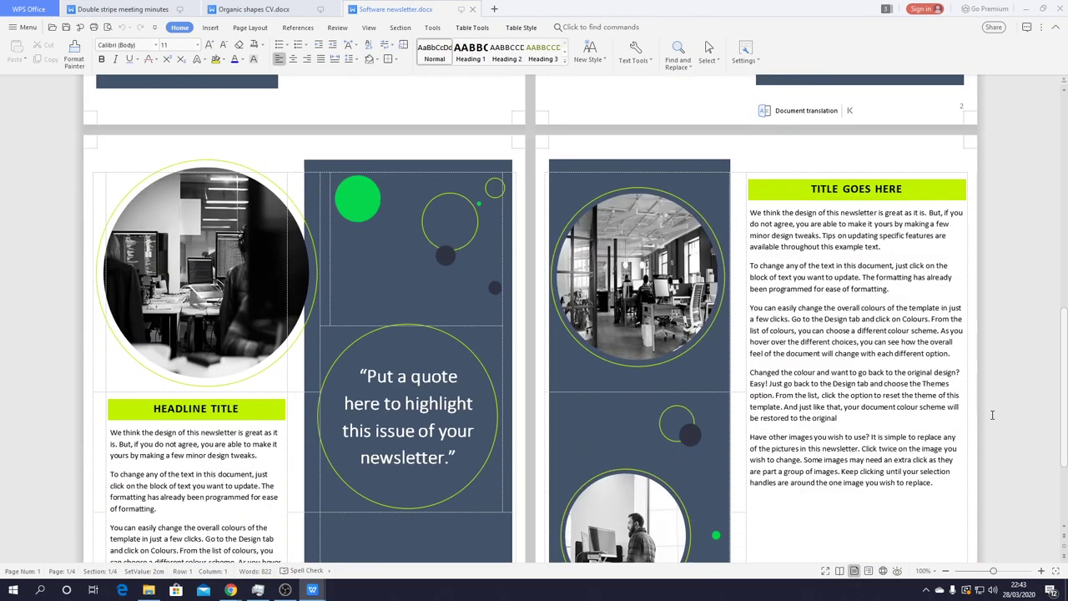
pyautogui.scroll(15, 990, 416)
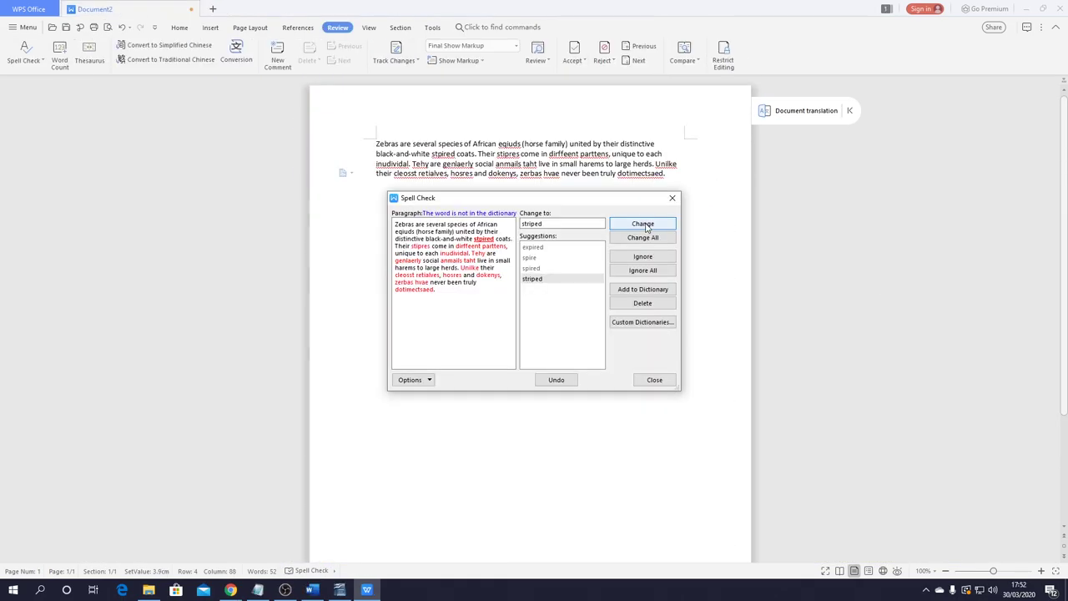
pyautogui.click(642, 224)
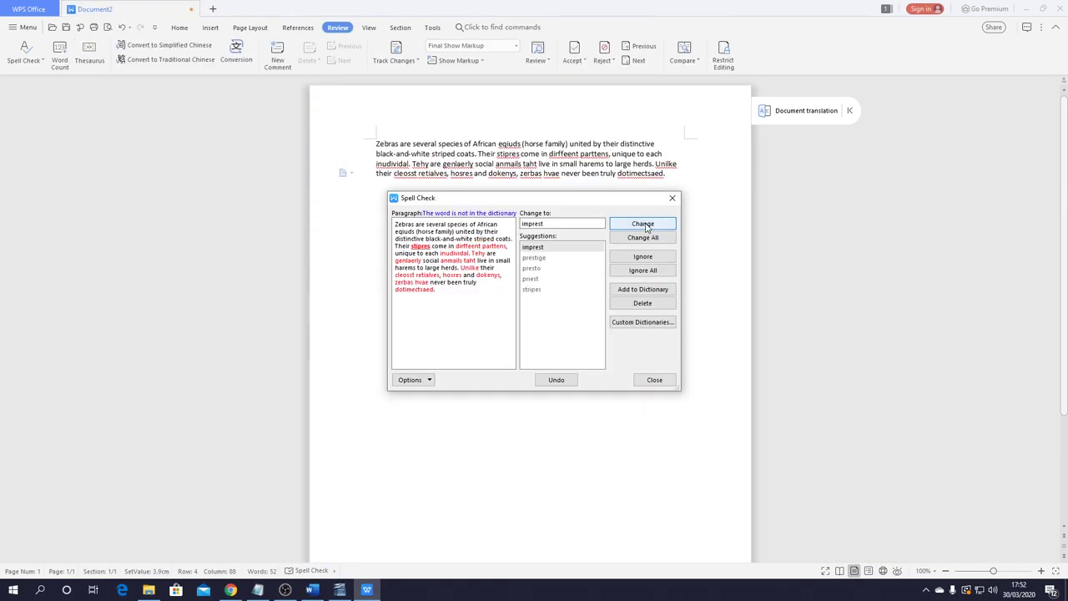
pyautogui.click(541, 289)
pyautogui.click(643, 224)
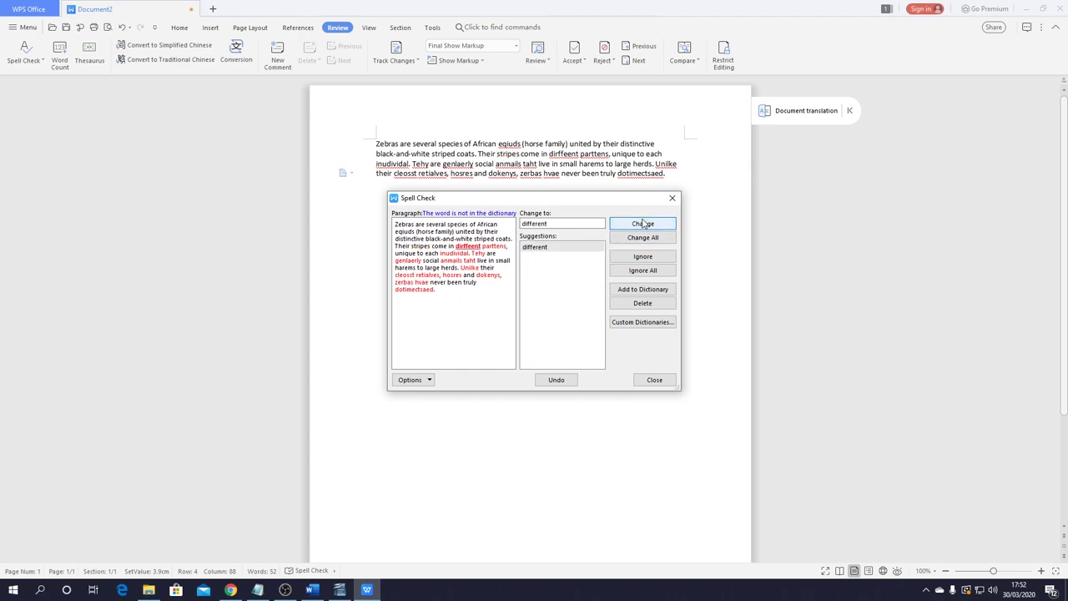
pyautogui.click(640, 223)
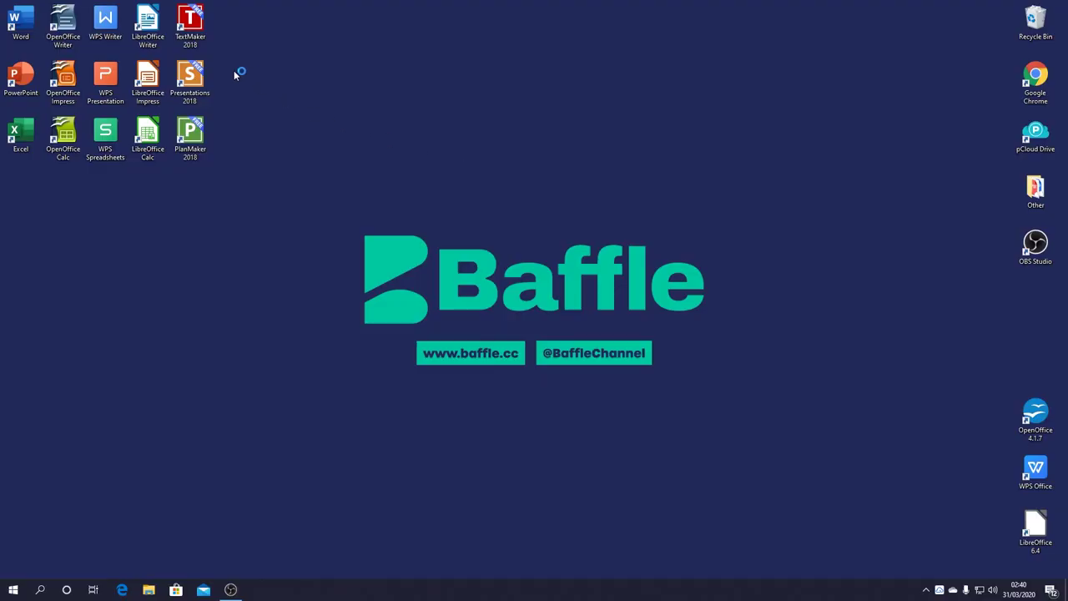
# Step: Launch LibreOffice Writer and open a new letter from the 'Modern business letter serif' template
pyautogui.doubleClick(148, 25)
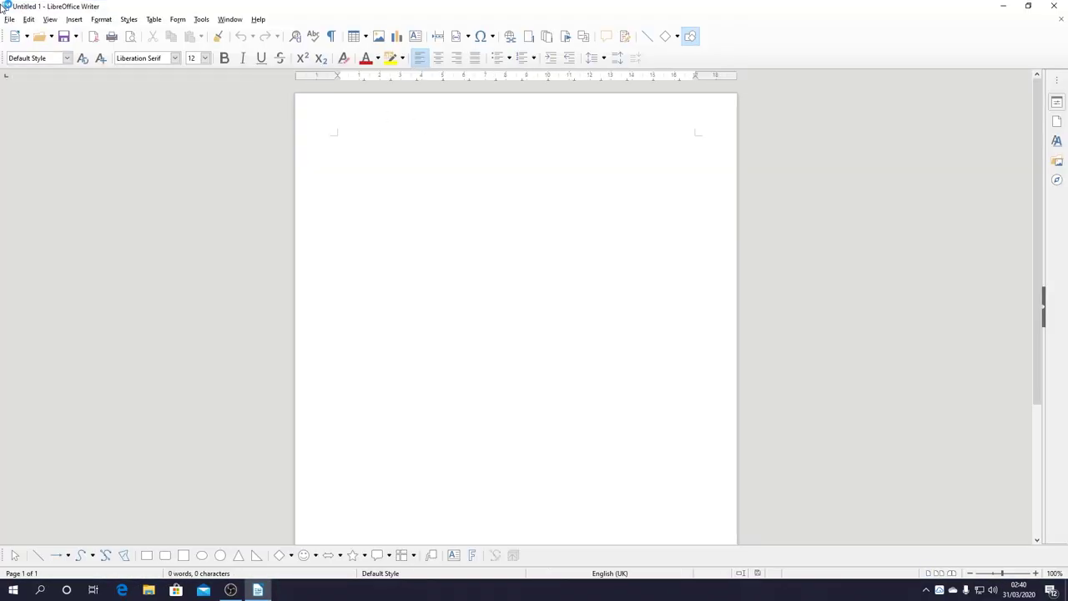
pyautogui.click(10, 19)
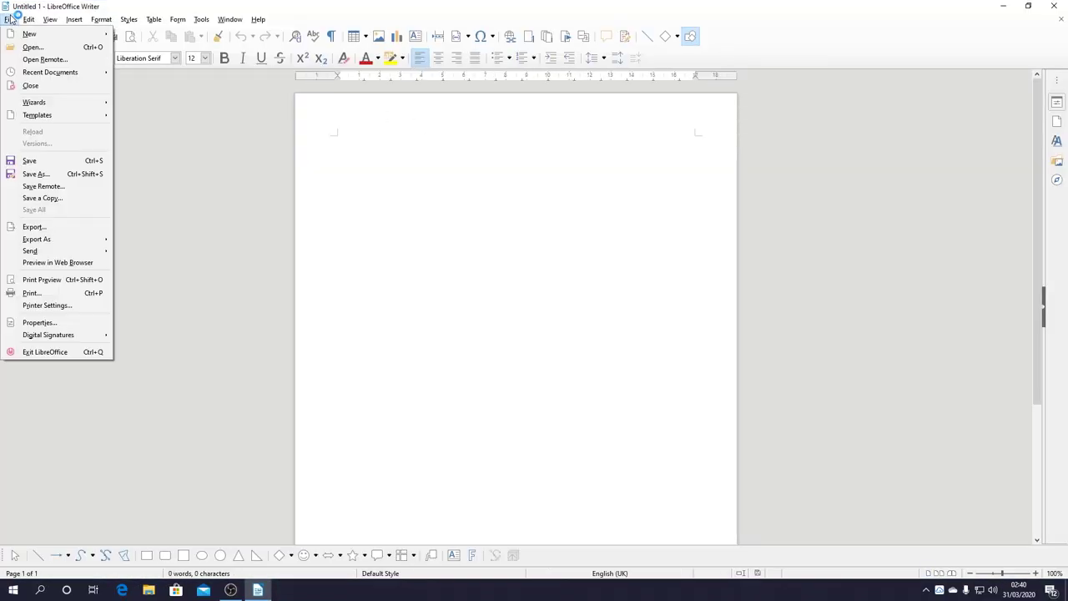
pyautogui.moveTo(33, 34)
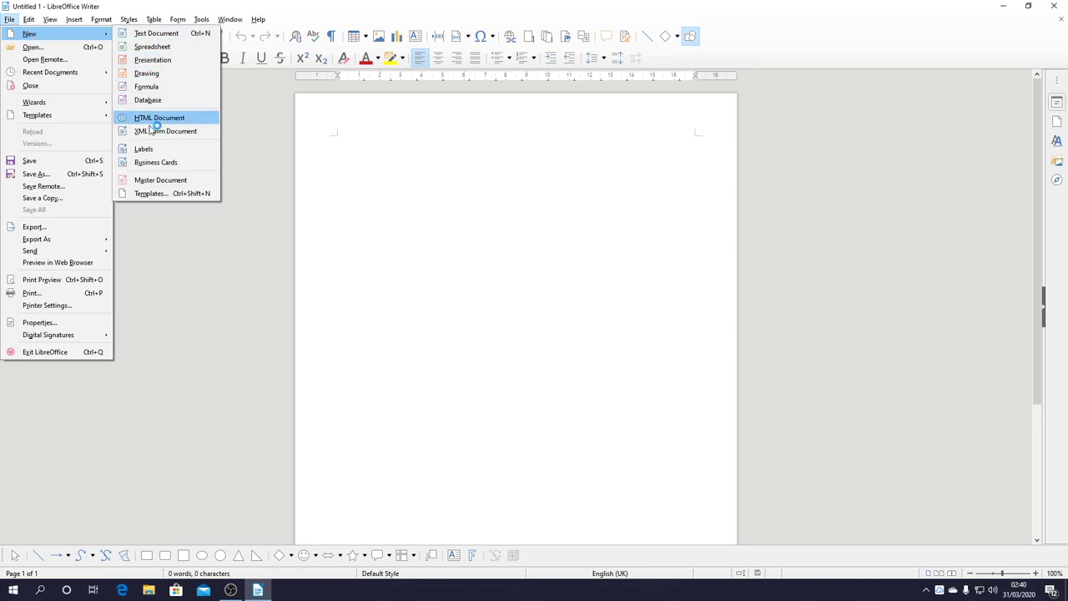
pyautogui.click(151, 192)
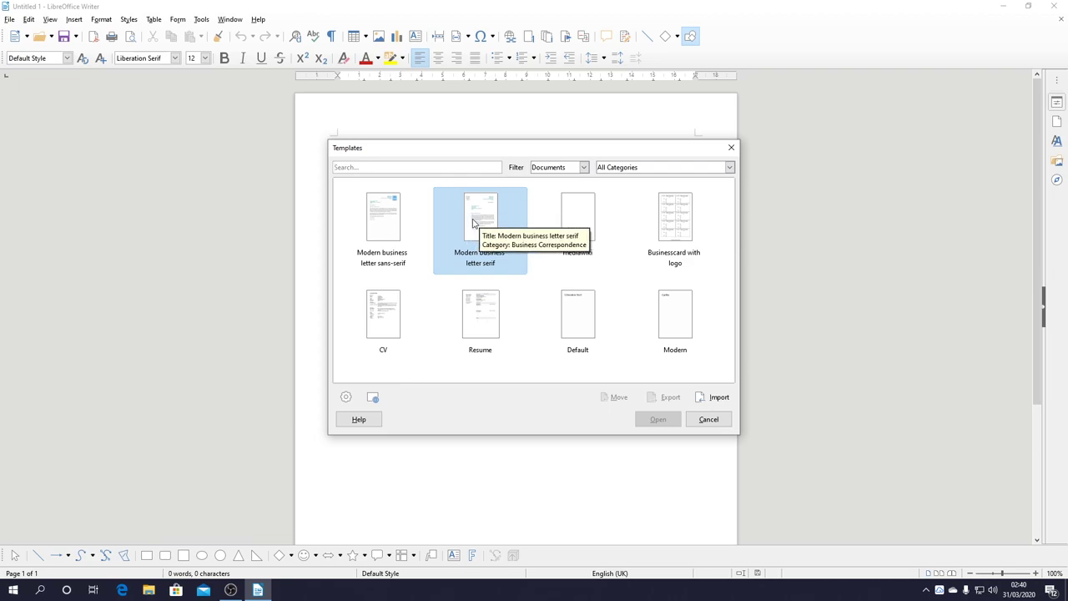
pyautogui.scroll(-2, 472, 223)
pyautogui.scroll(2, 472, 222)
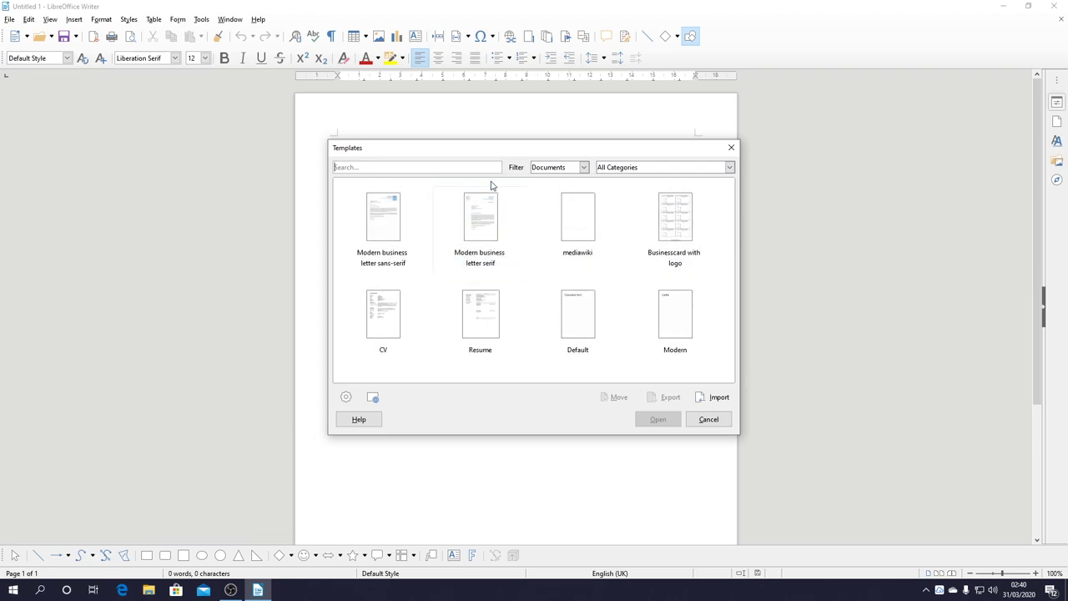
pyautogui.click(482, 249)
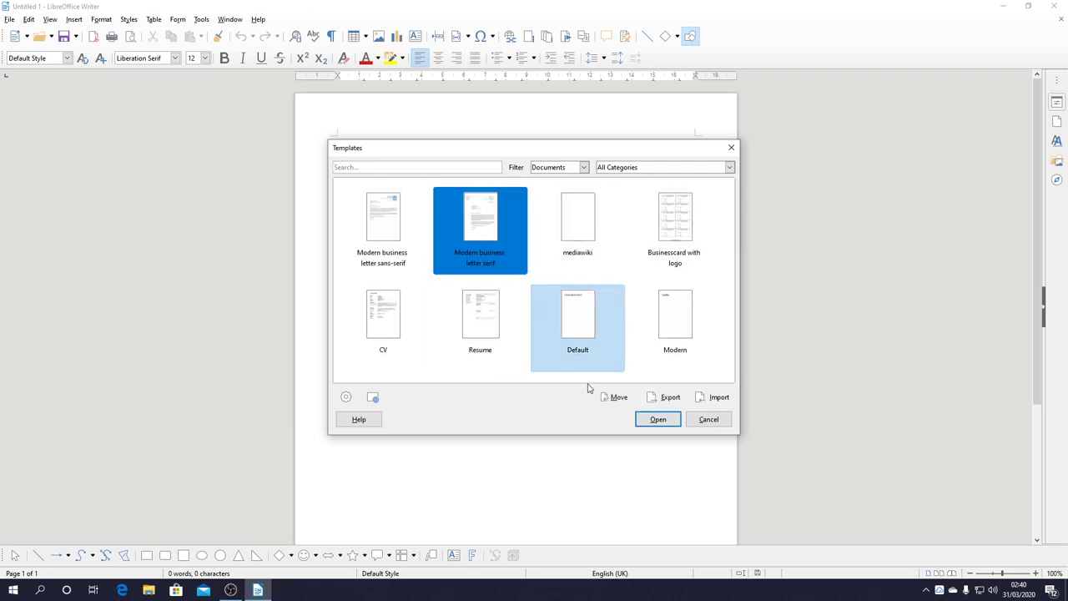
pyautogui.click(642, 418)
# Step: Paste the Baffle sentence plus '. Smash like' before 'Ut enim', then place the bee picture below
pyautogui.click(493, 377)
pyautogui.write('This is a brilliant Baffle video')
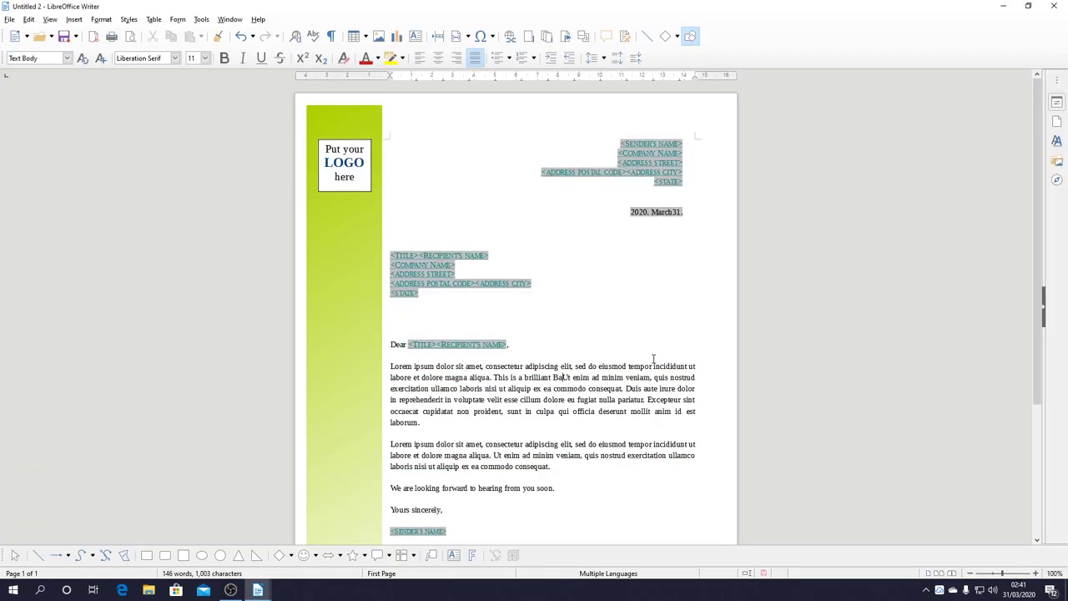
pyautogui.write('. Smash li')
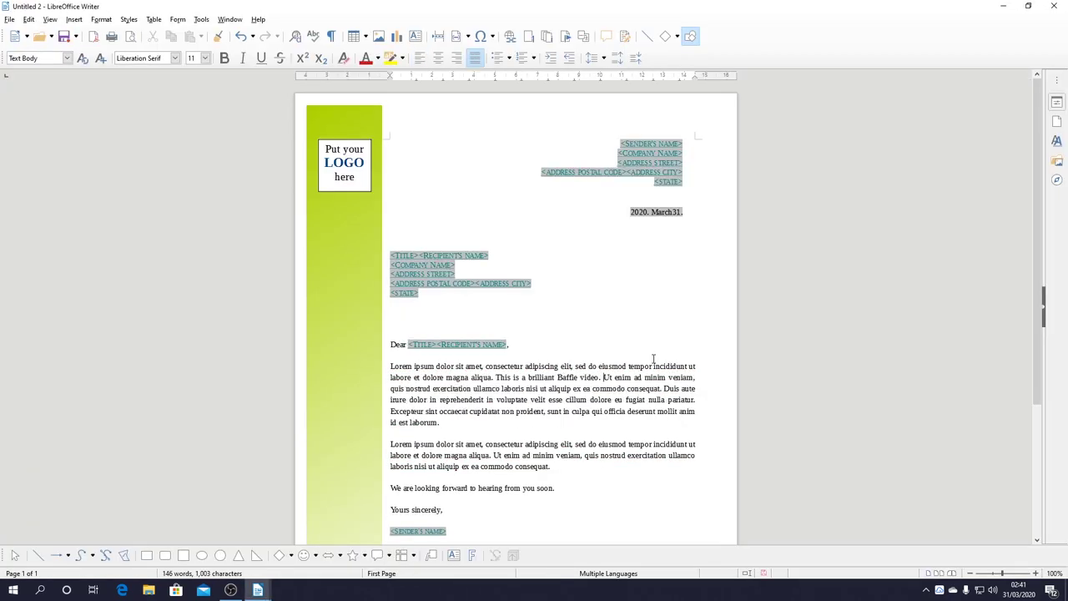
pyautogui.write('ke')
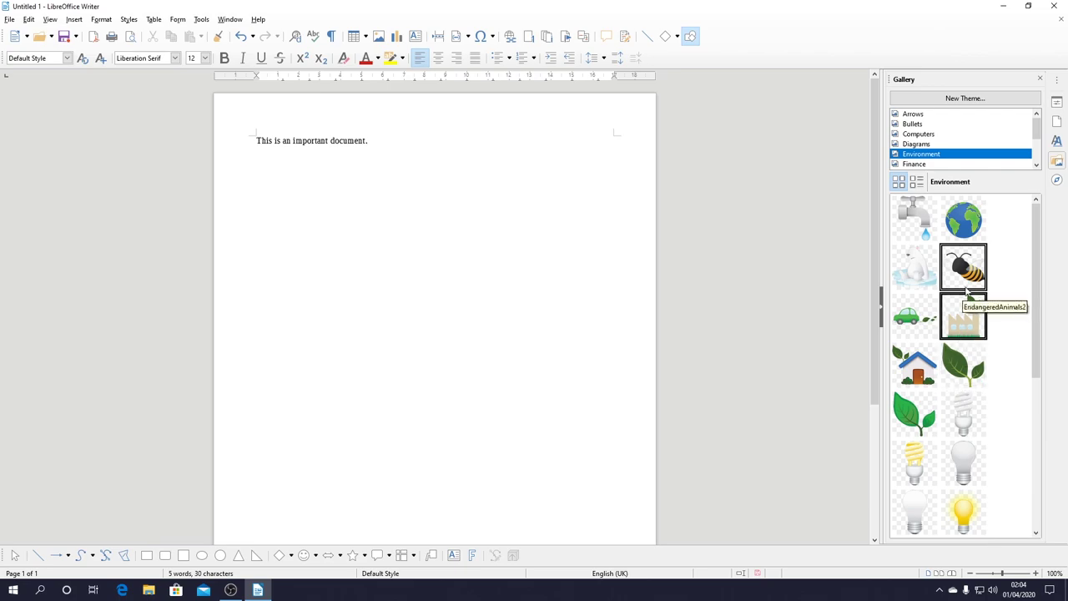
pyautogui.moveTo(963, 266); pyautogui.dragTo(368, 252)
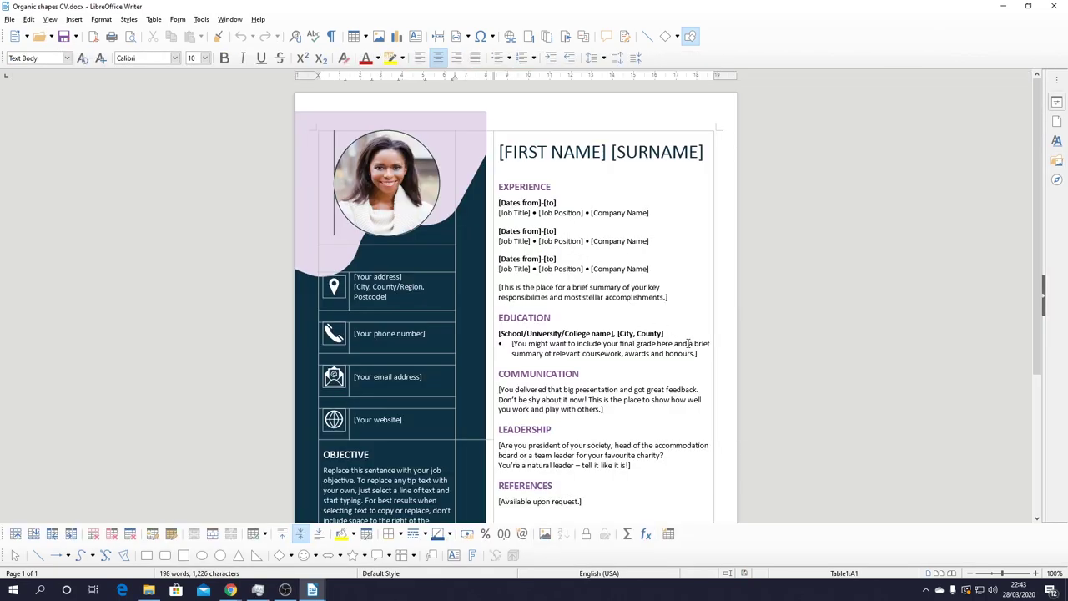
# Step: Correct 'Unilke' to 'Unlike', 'cleosst' to 'closest' and 'retialves' to 'relatives' in the Spelling dialog
pyautogui.scroll(-5, 690, 343)
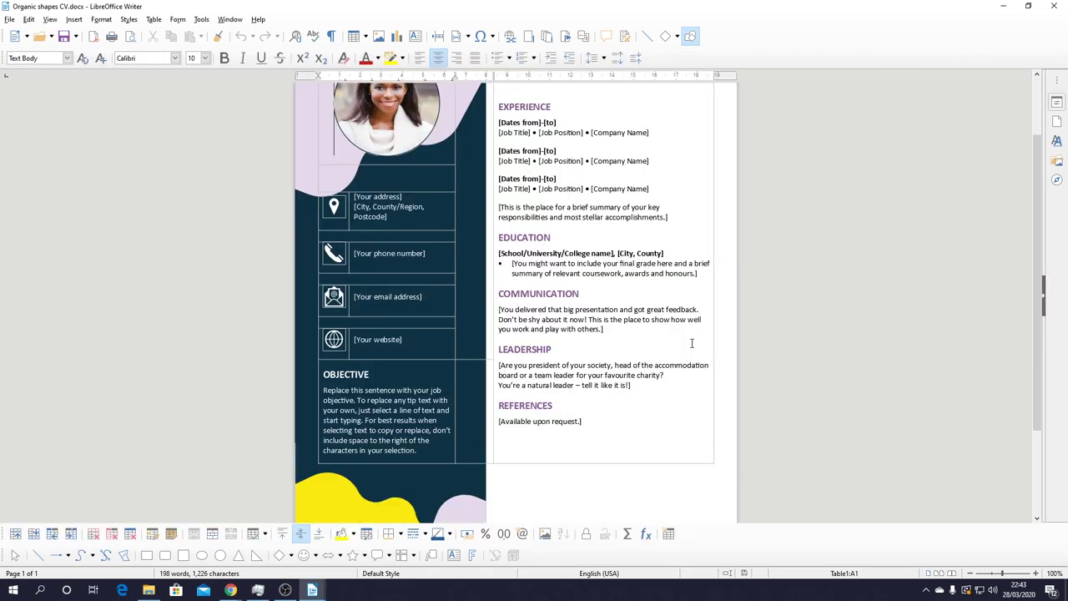
pyautogui.scroll(-1, 693, 344)
pyautogui.scroll(5, 696, 346)
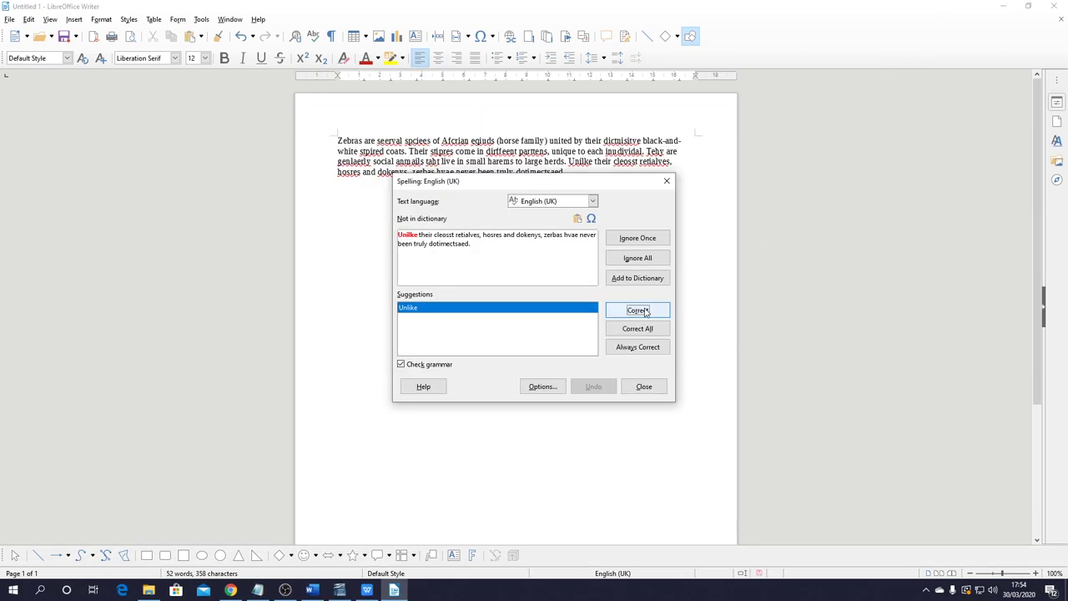
pyautogui.click(638, 310)
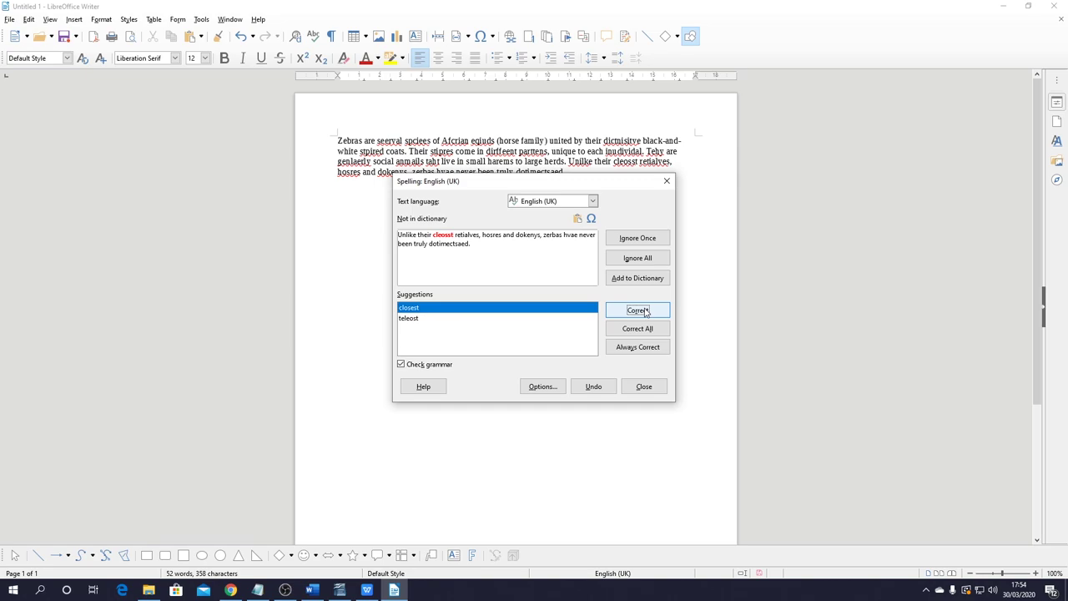
pyautogui.click(638, 310)
pyautogui.click(493, 320)
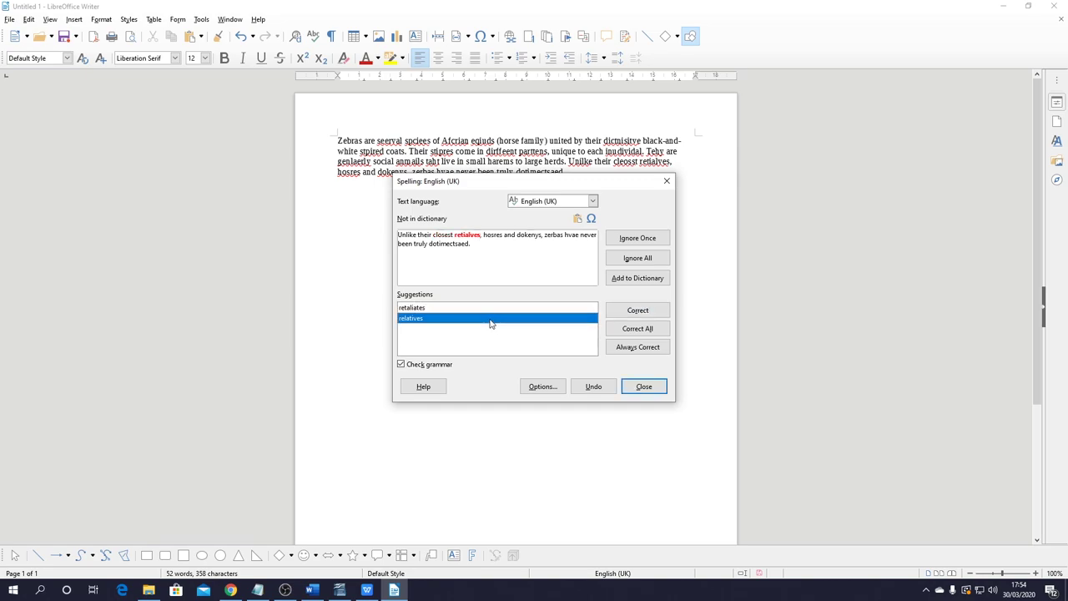
pyautogui.click(629, 310)
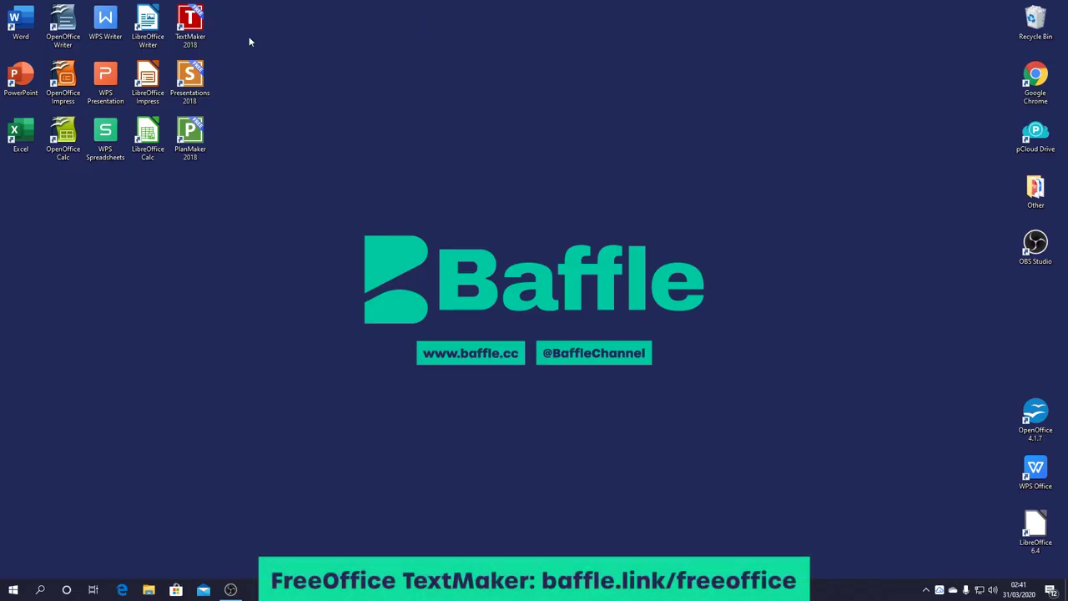
# Step: Launch TextMaker, choose the Classic menus and toolbars interface design, and restart to apply it
pyautogui.doubleClick(185, 36)
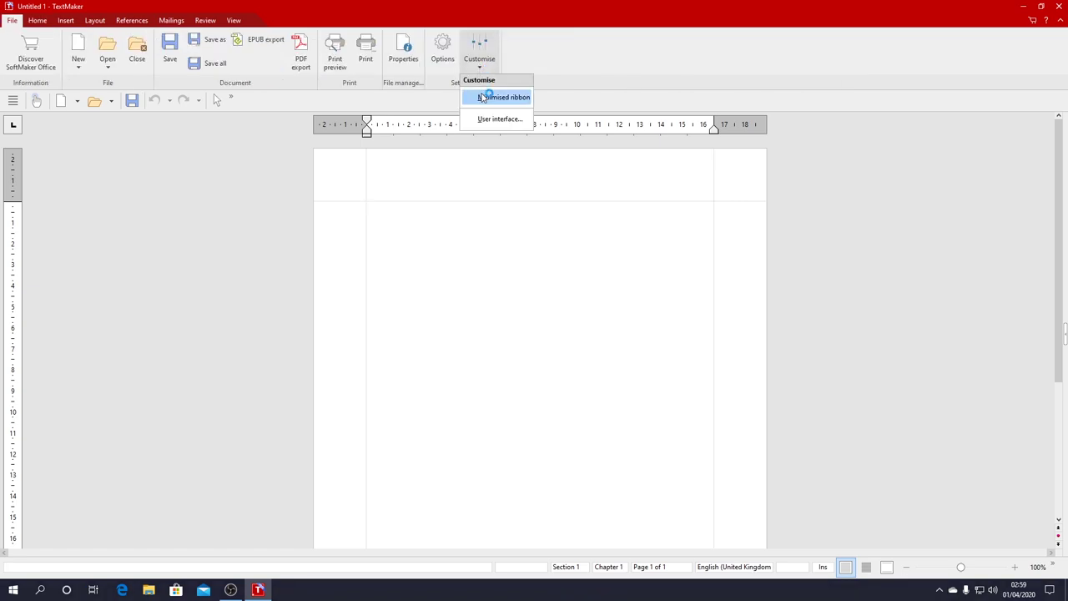
pyautogui.click(491, 95)
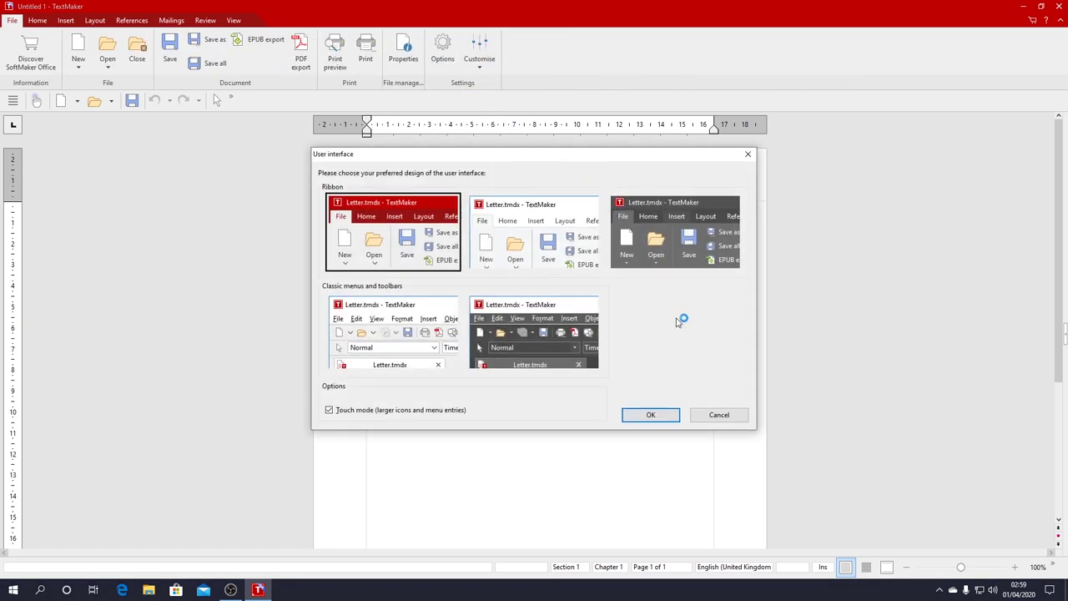
pyautogui.click(423, 323)
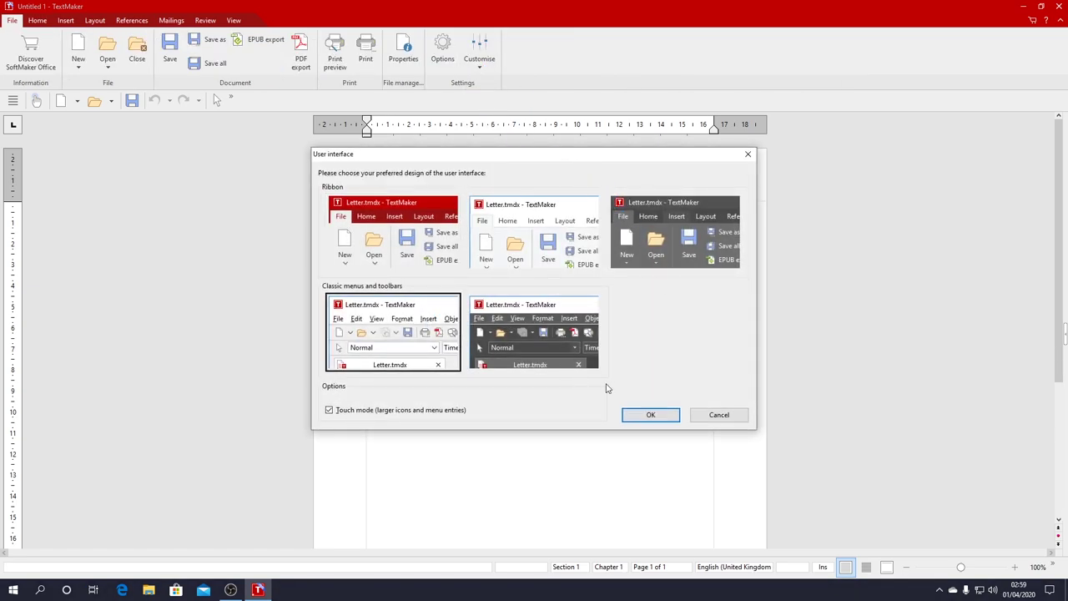
pyautogui.click(650, 414)
pyautogui.click(506, 310)
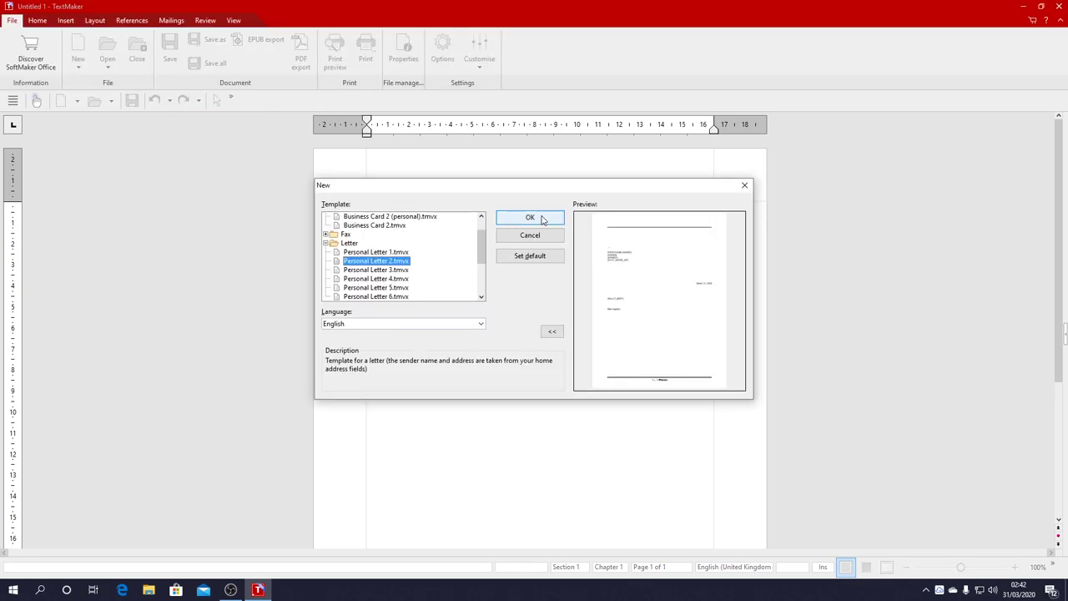
# Step: Create a new letter from the Personal Letter 2 template and maximize the Organic shapes CV window
pyautogui.click(530, 217)
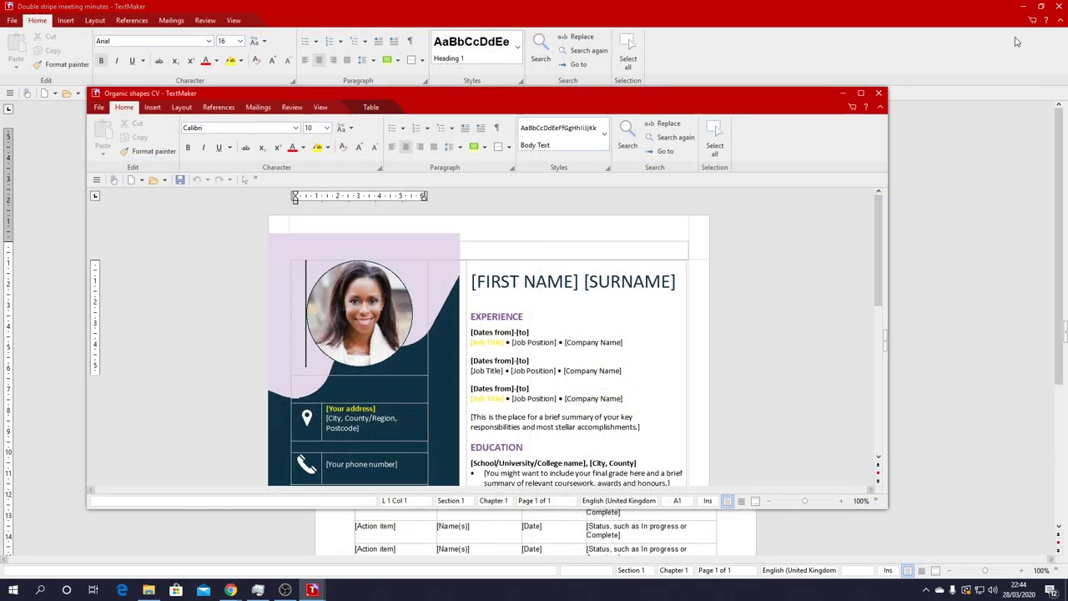
pyautogui.click(859, 94)
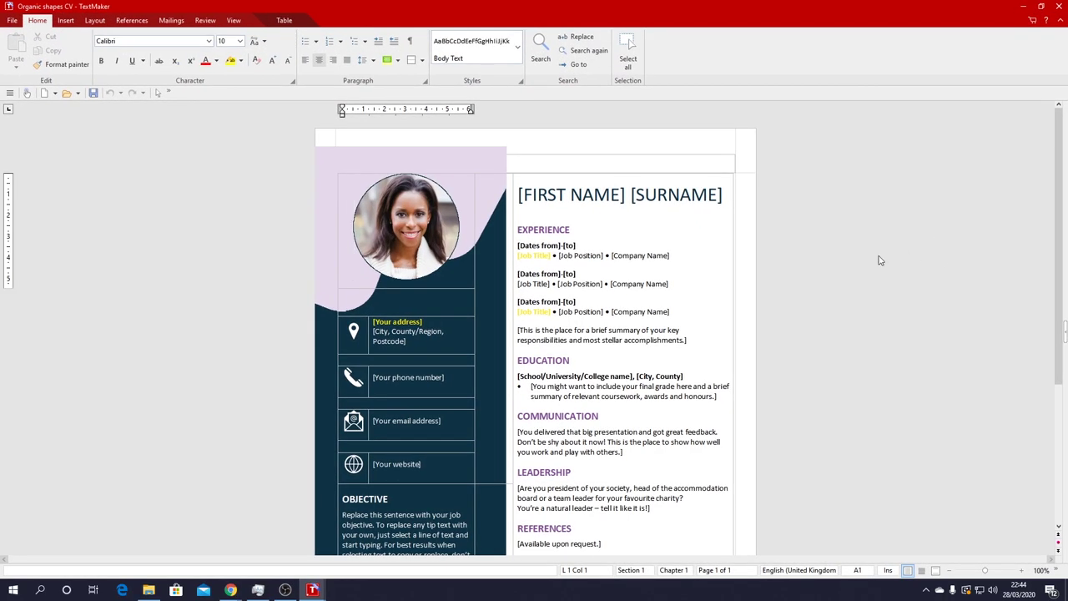
pyautogui.scroll(-8, 879, 260)
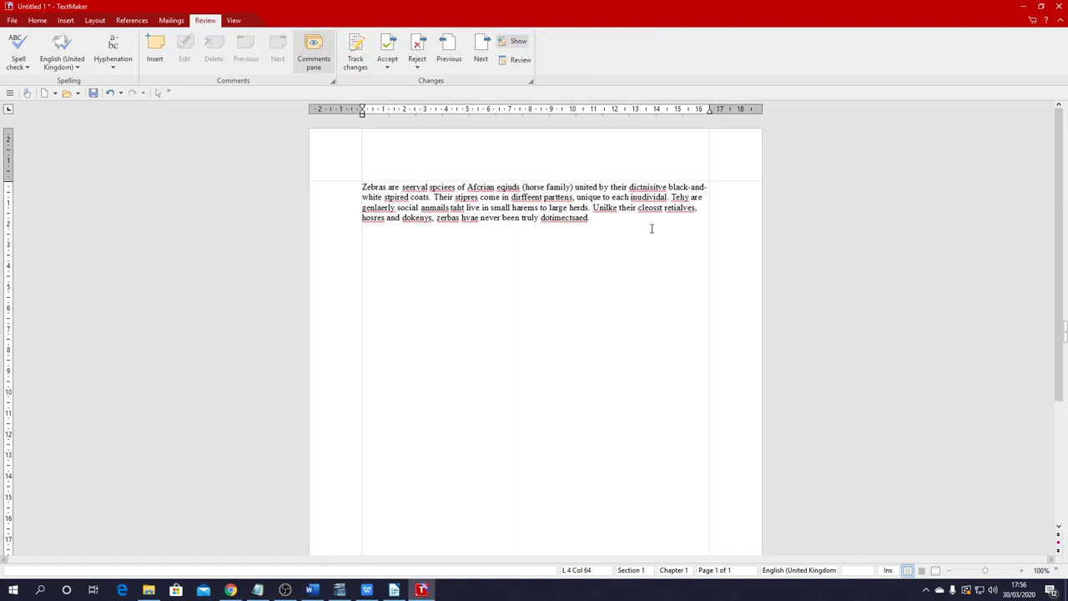
# Step: Run a spelling check on the zebra text and replace 'Afrcian' with 'African'
pyautogui.click(18, 65)
pyautogui.click(41, 86)
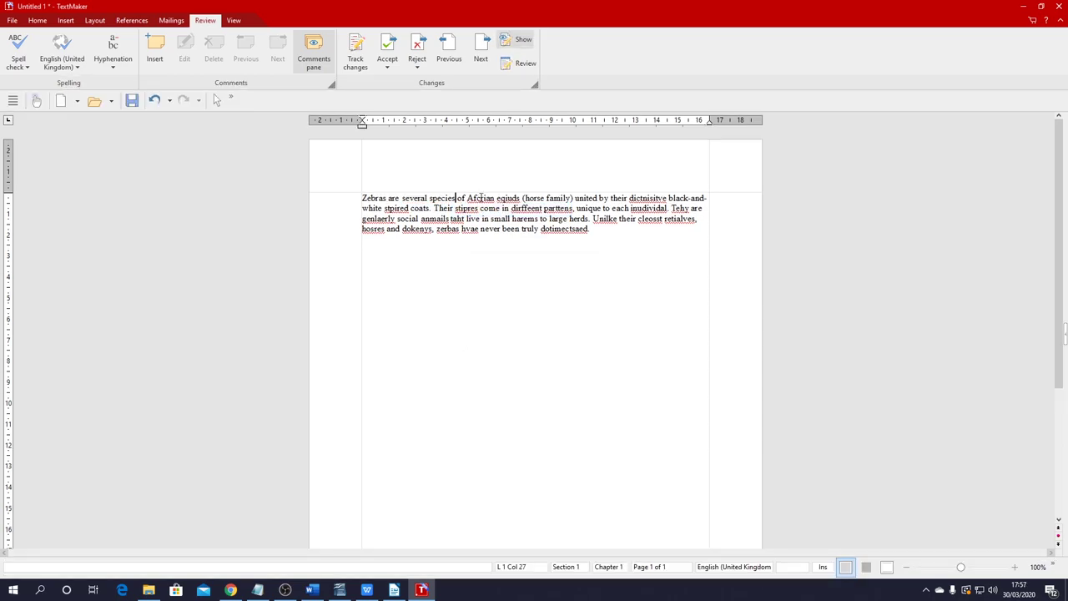
pyautogui.rightClick(480, 198)
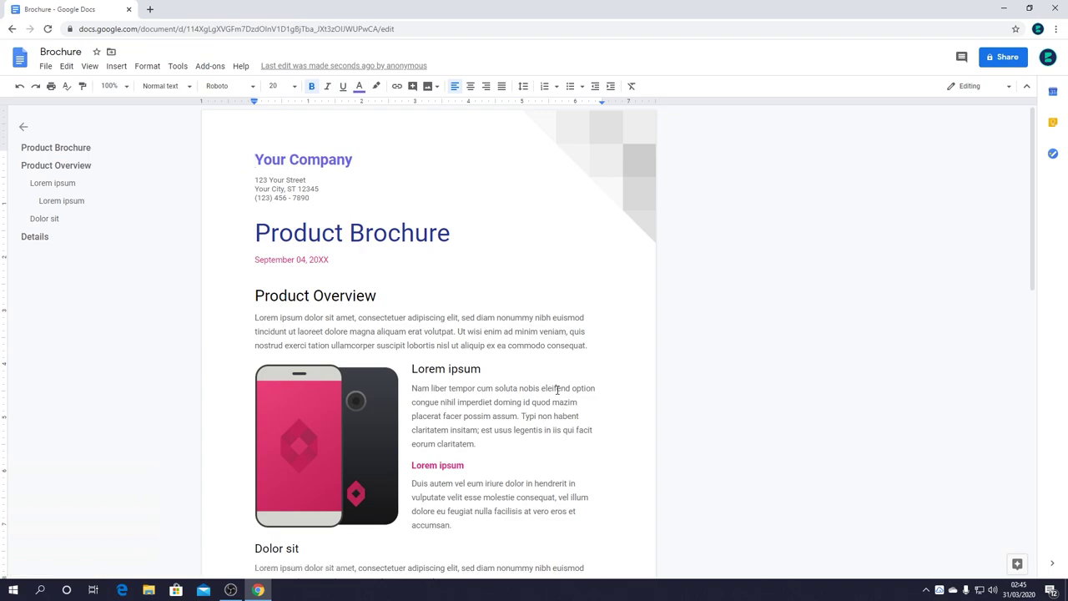
# Step: Scroll the newsletter and browse through the full list of available fonts
pyautogui.scroll(-12, 531, 376)
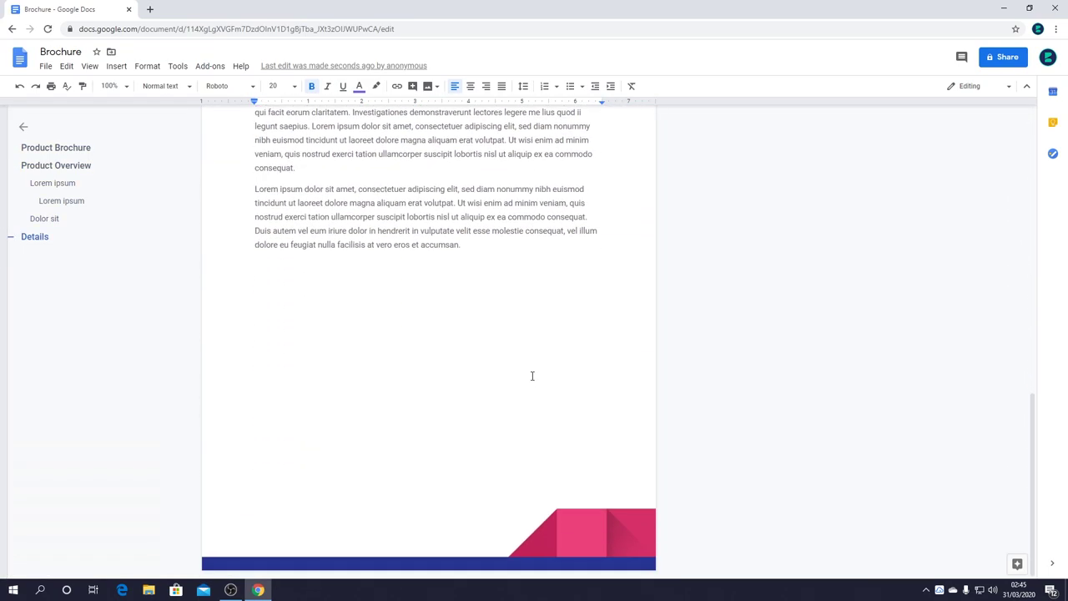
pyautogui.scroll(12, 531, 376)
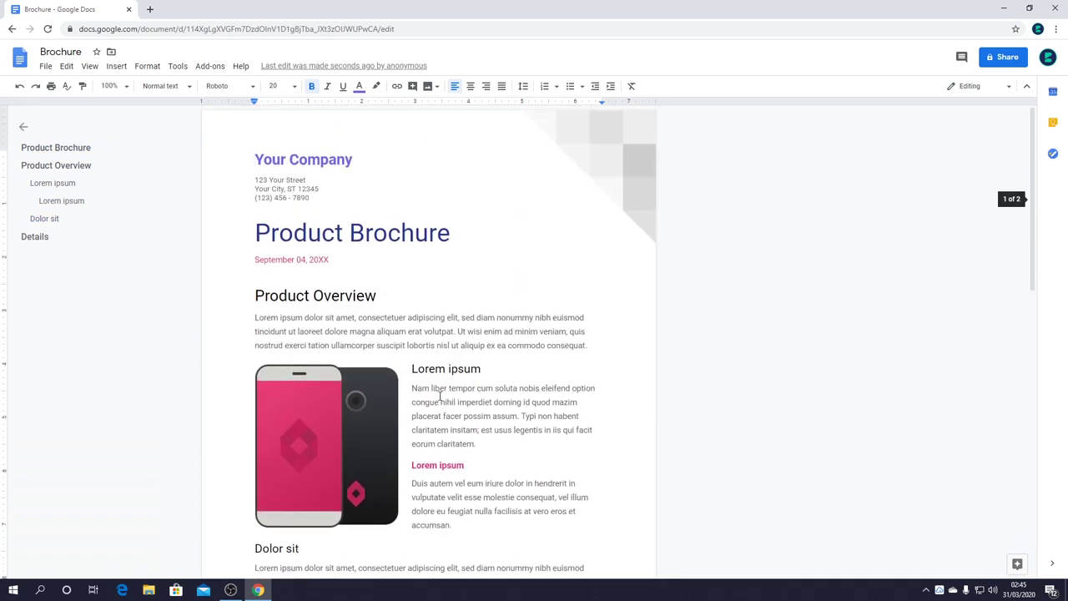
pyautogui.write('I')
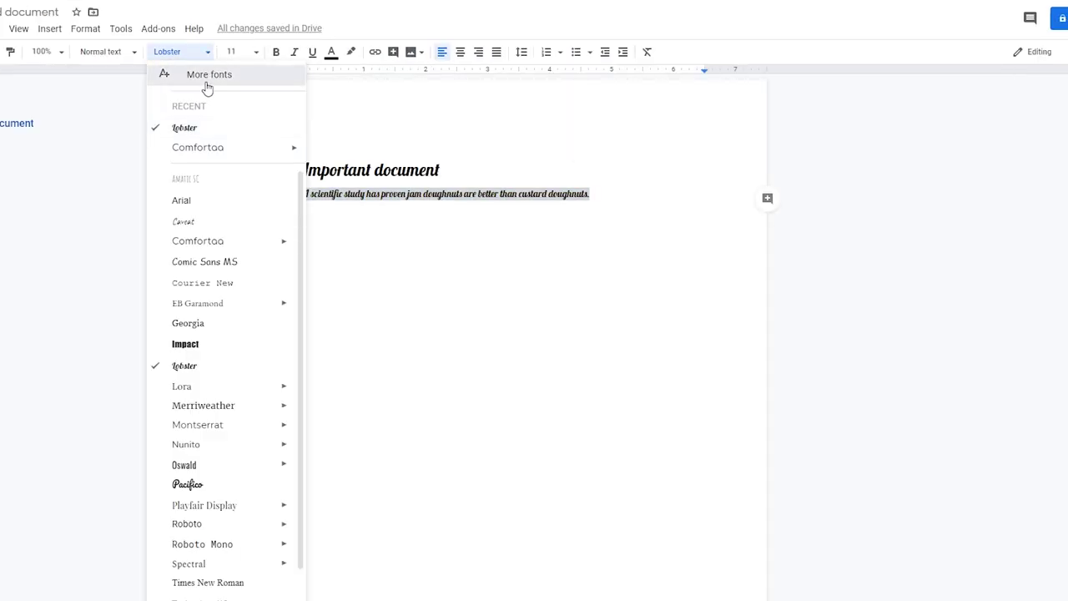
pyautogui.click(205, 79)
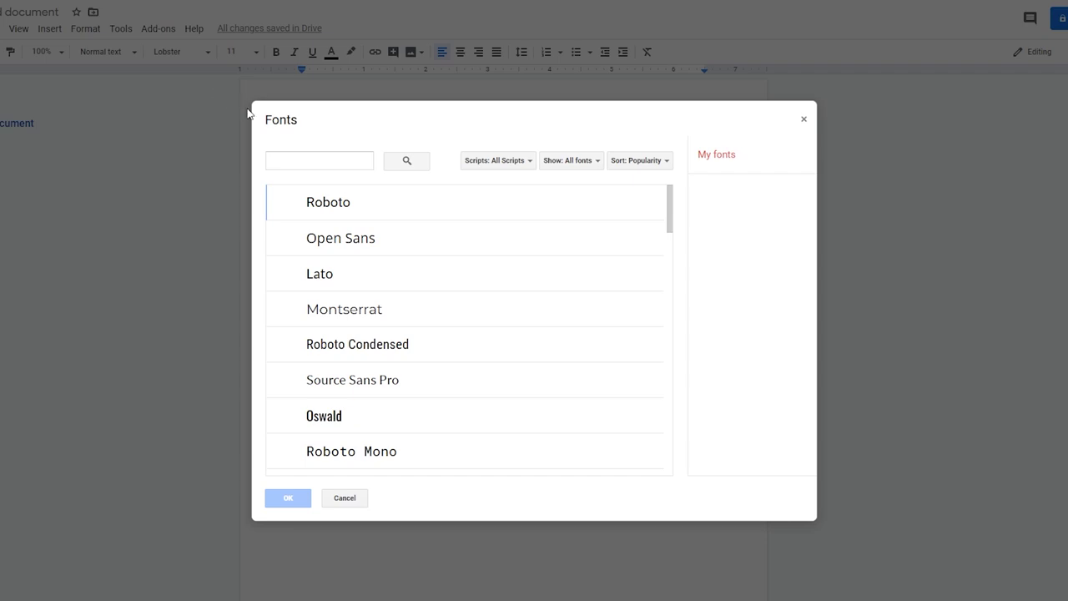
pyautogui.scroll(-2, 365, 275)
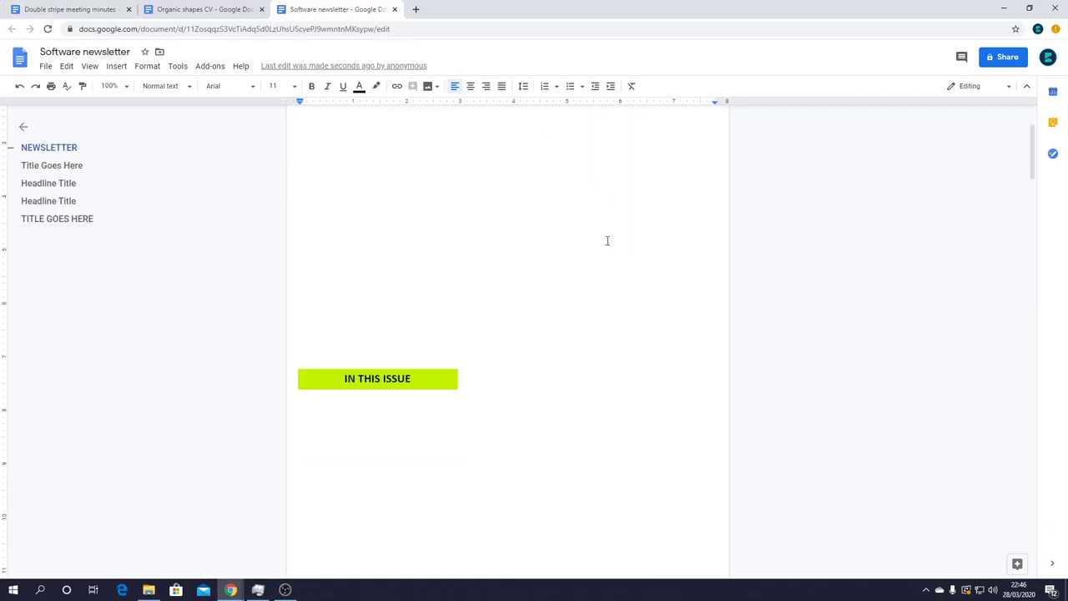
pyautogui.scroll(-6, 607, 240)
pyautogui.scroll(-12, 607, 240)
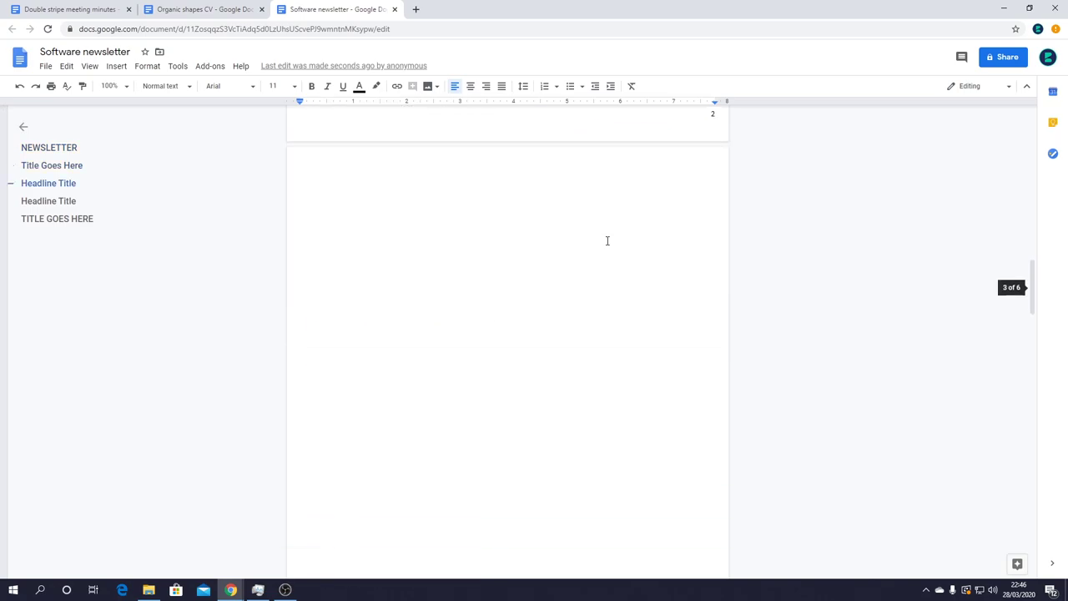
pyautogui.scroll(-15, 607, 240)
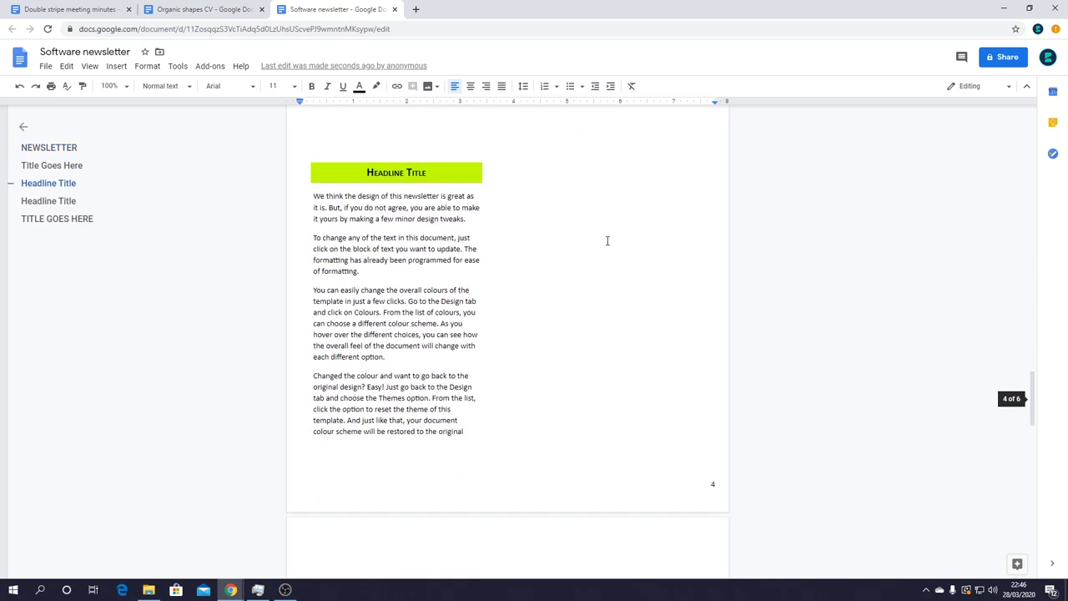
pyautogui.scroll(-6, 607, 242)
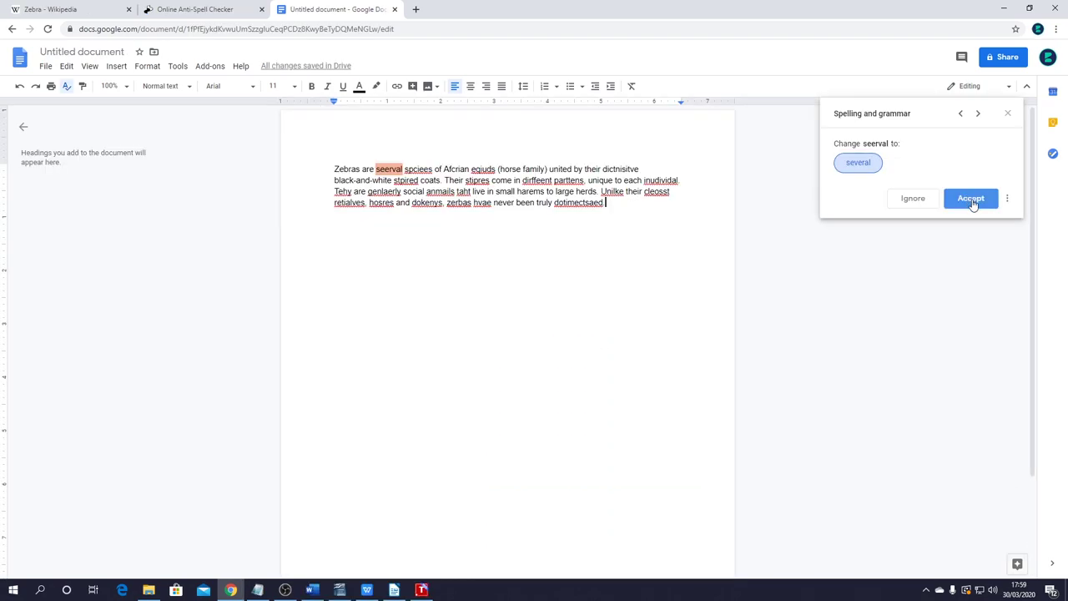
# Step: Accept the spelling corrections to several, species, equids, striped and stripes
pyautogui.click(971, 200)
pyautogui.click(970, 200)
pyautogui.click(970, 200)
pyautogui.click(971, 200)
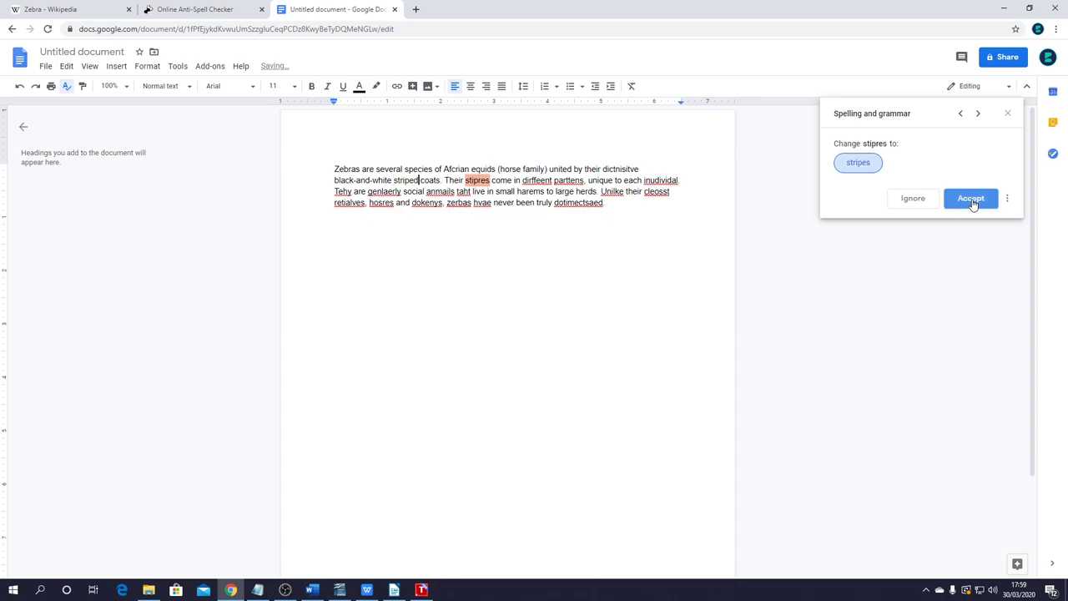
pyautogui.click(970, 200)
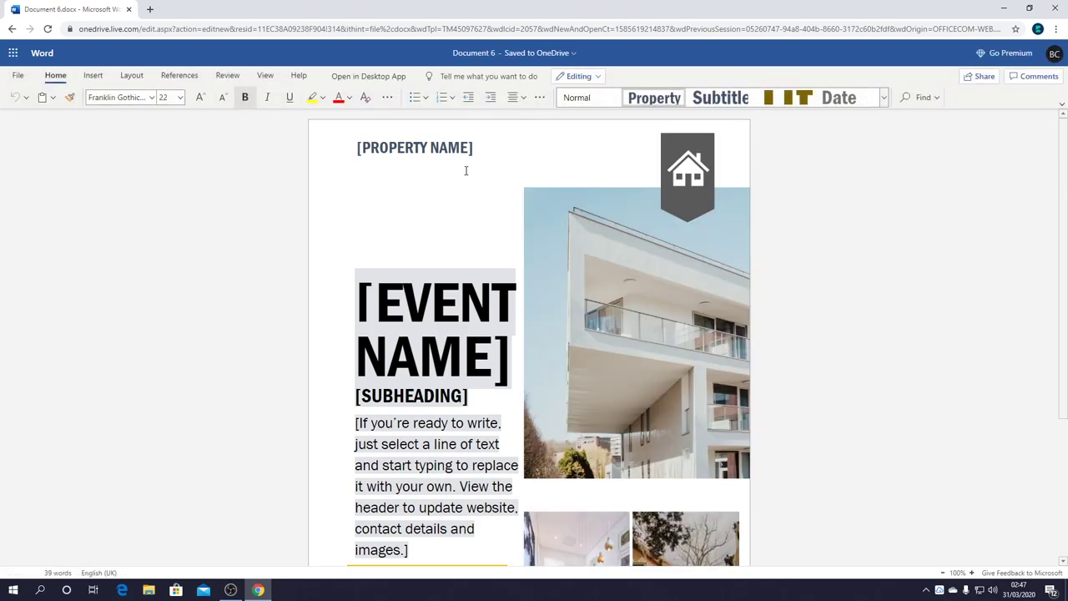
# Step: Enter 6 on the flyer's empty date line and browse the full text styles list
pyautogui.scroll(-3, 417, 334)
pyautogui.click(409, 392)
pyautogui.write('6')
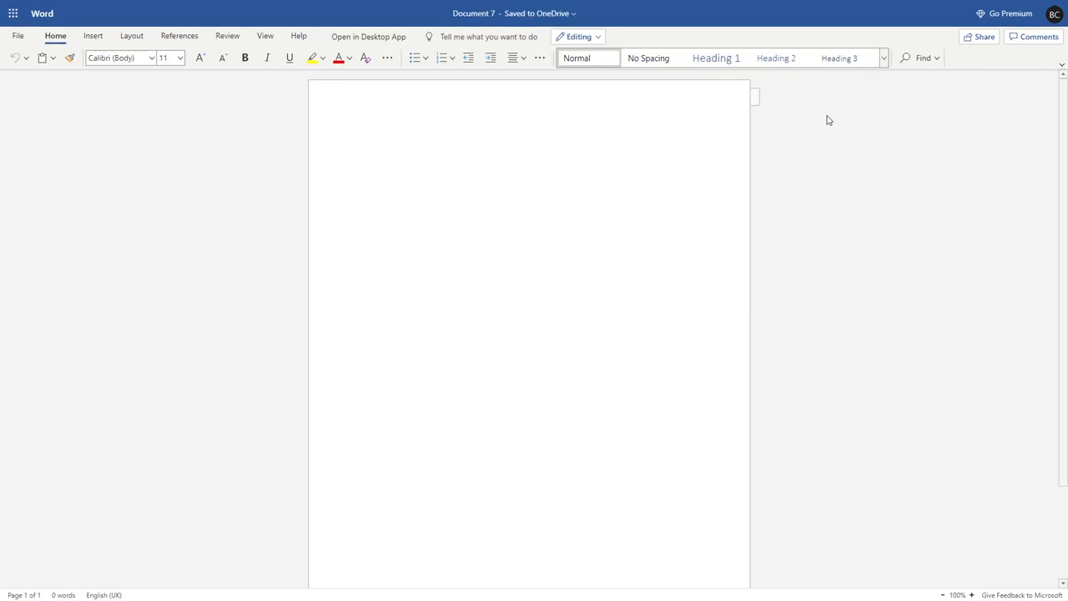
pyautogui.click(883, 63)
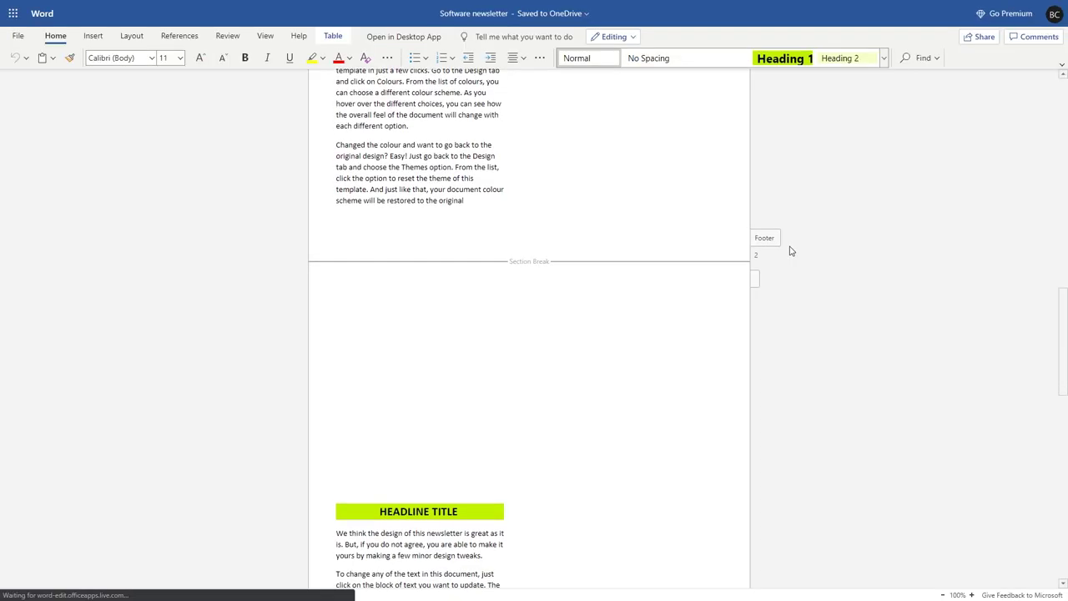
pyautogui.scroll(-5, 791, 249)
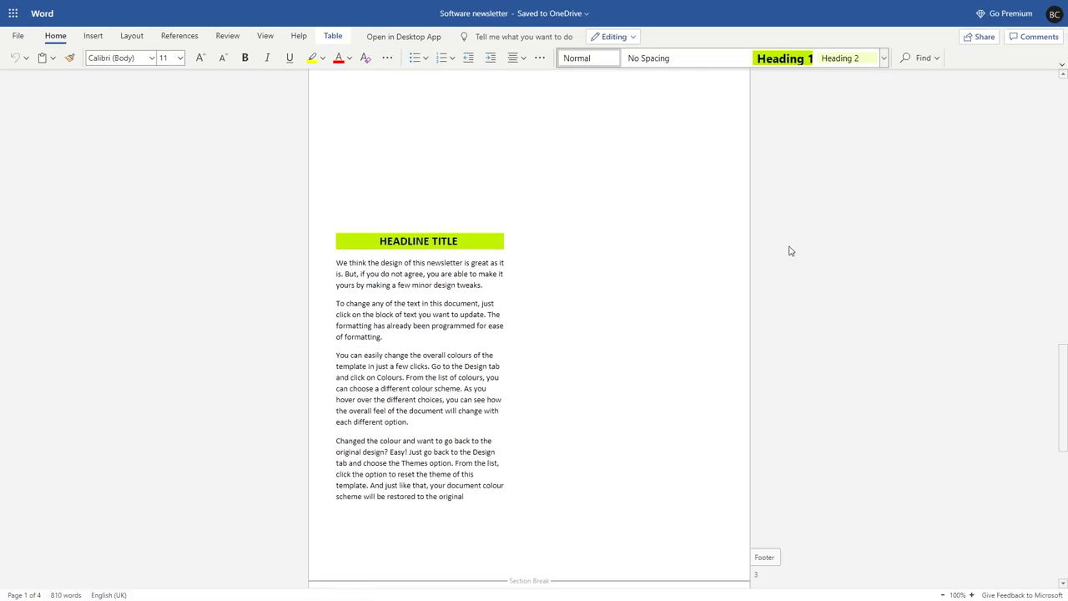
pyautogui.scroll(-8, 791, 248)
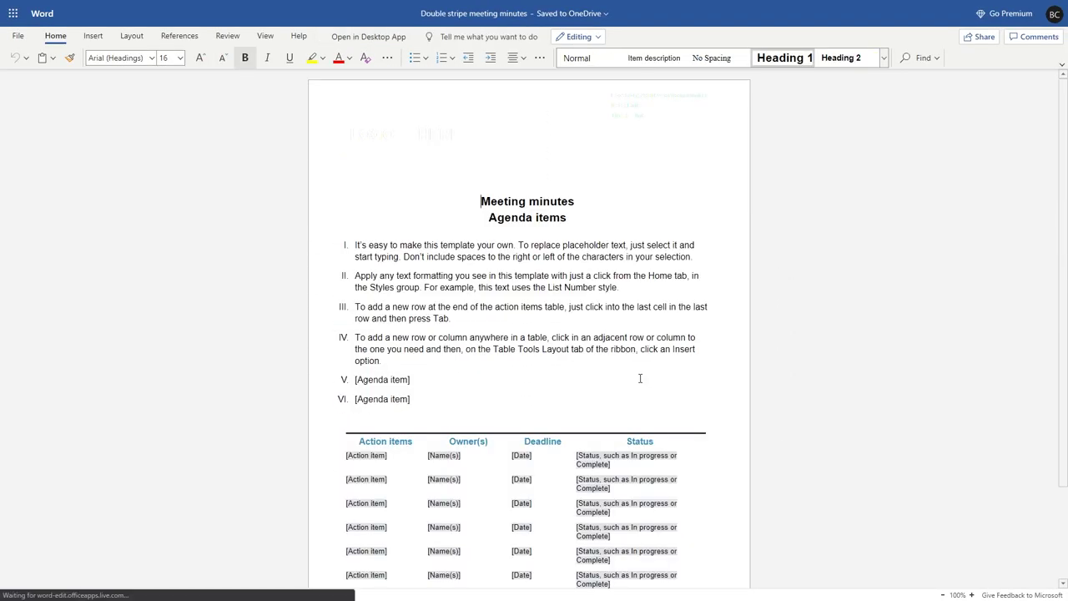
pyautogui.scroll(-3, 640, 378)
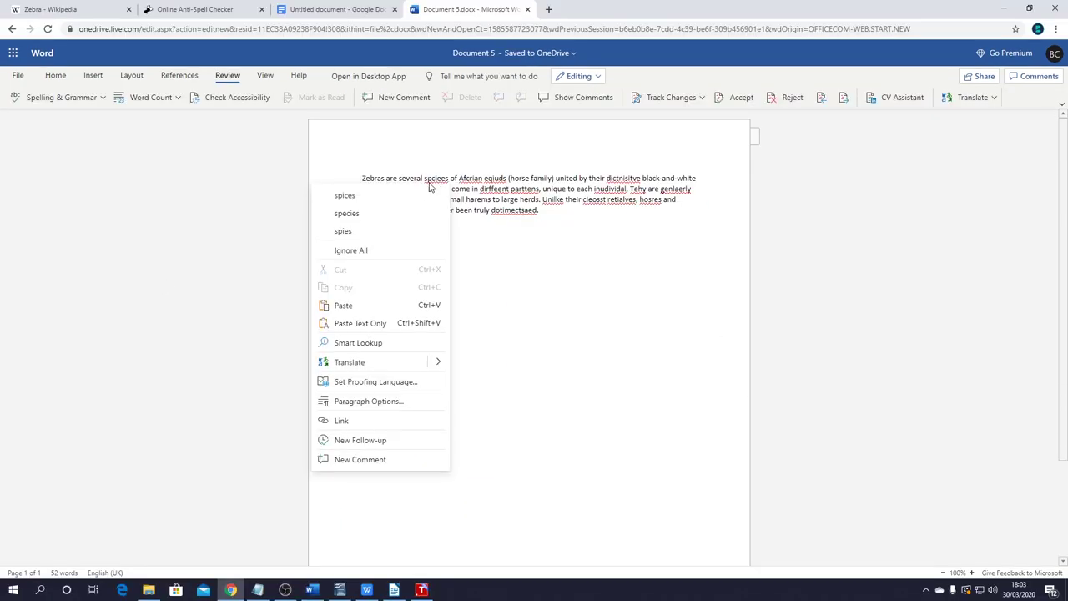
# Step: Replace spciees with species and Afcrian with African
pyautogui.click(403, 213)
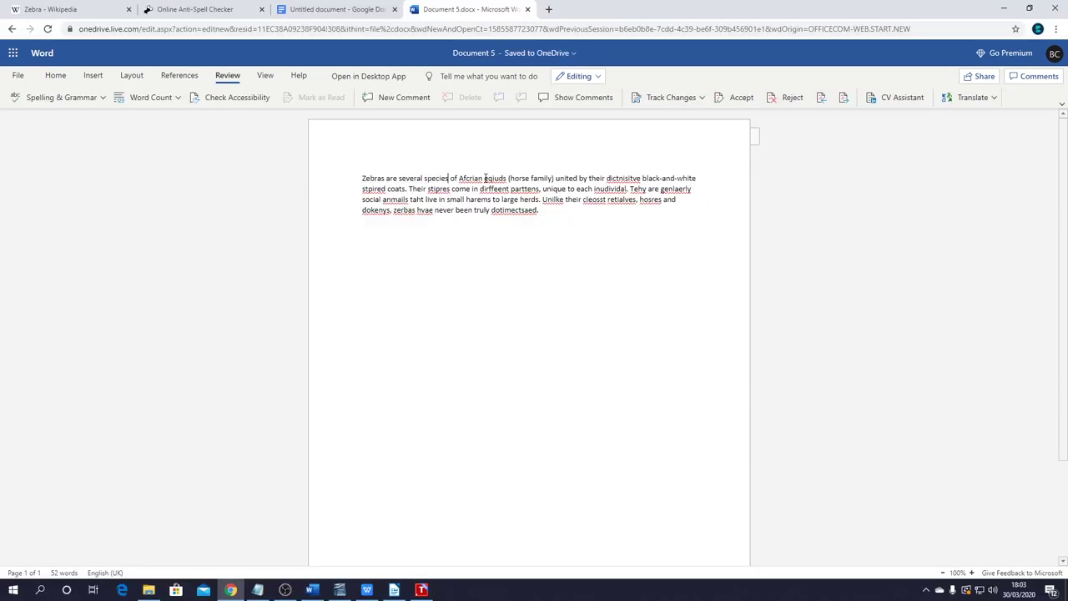
pyautogui.rightClick(476, 178)
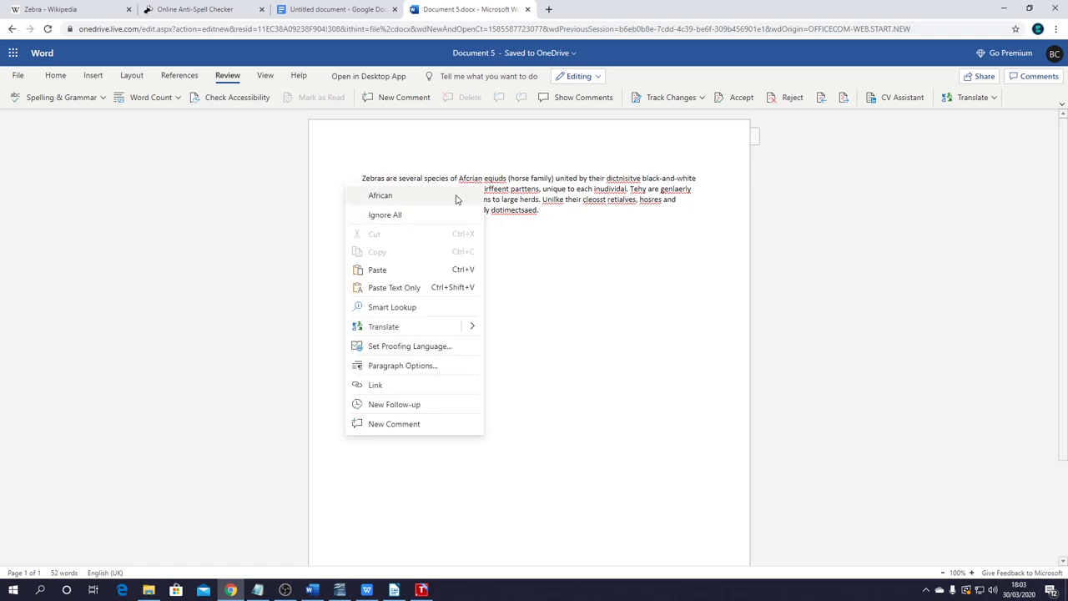
pyautogui.click(456, 197)
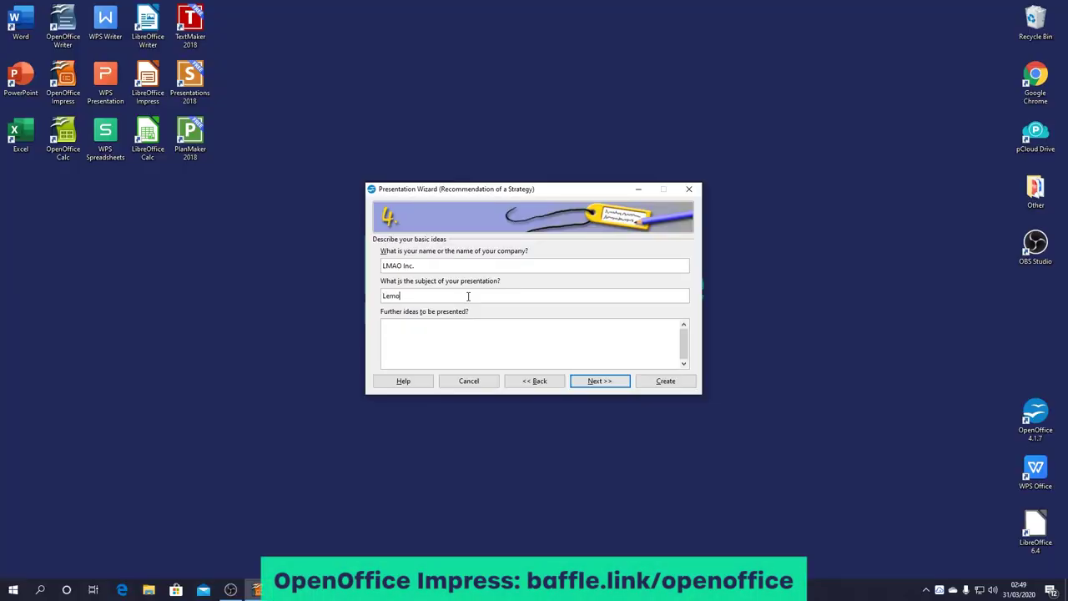
# Step: Finish the Lemons wizard, previewing Subtle Accents but keeping the original slide design
pyautogui.click(440, 346)
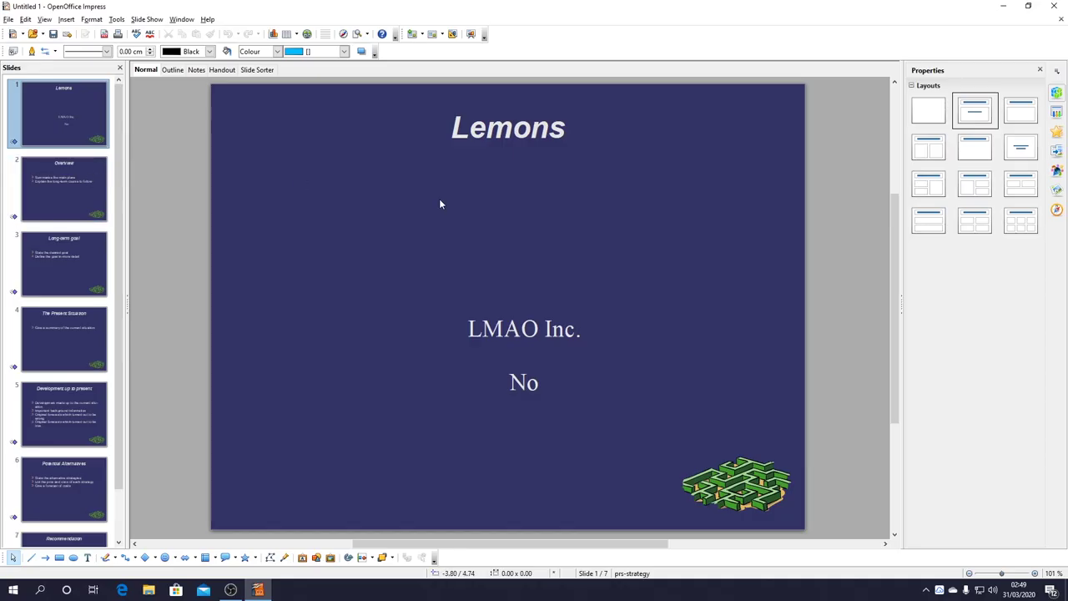
pyautogui.click(63, 199)
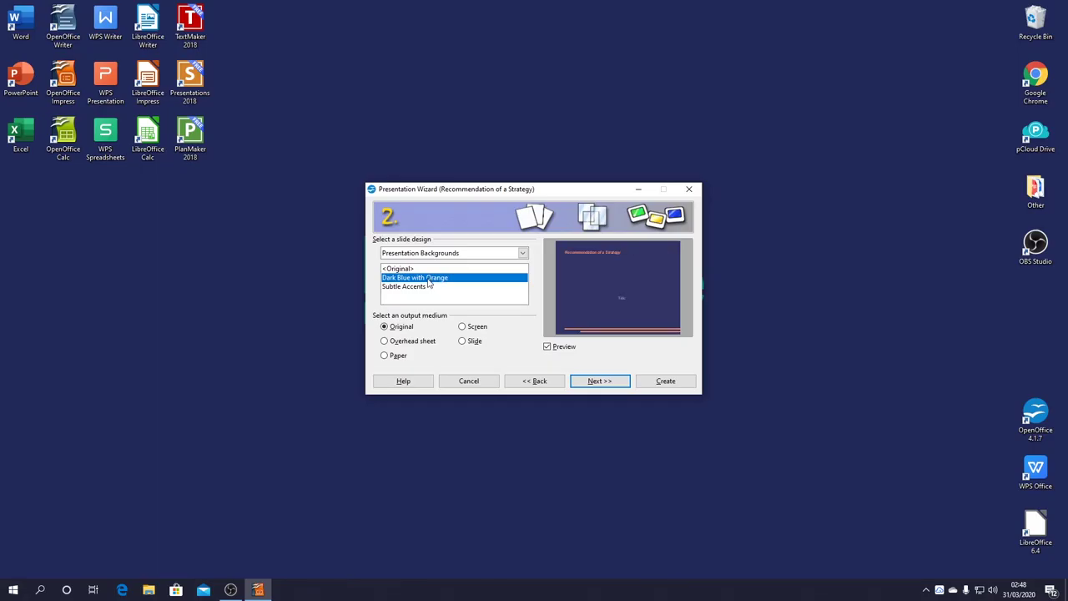
pyautogui.click(421, 287)
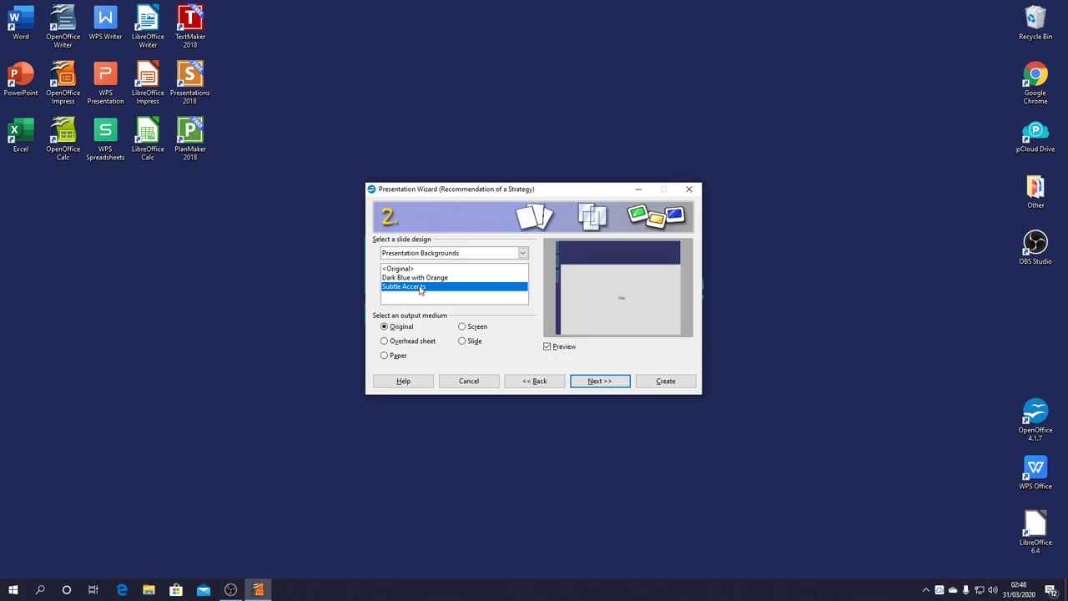
pyautogui.click(413, 269)
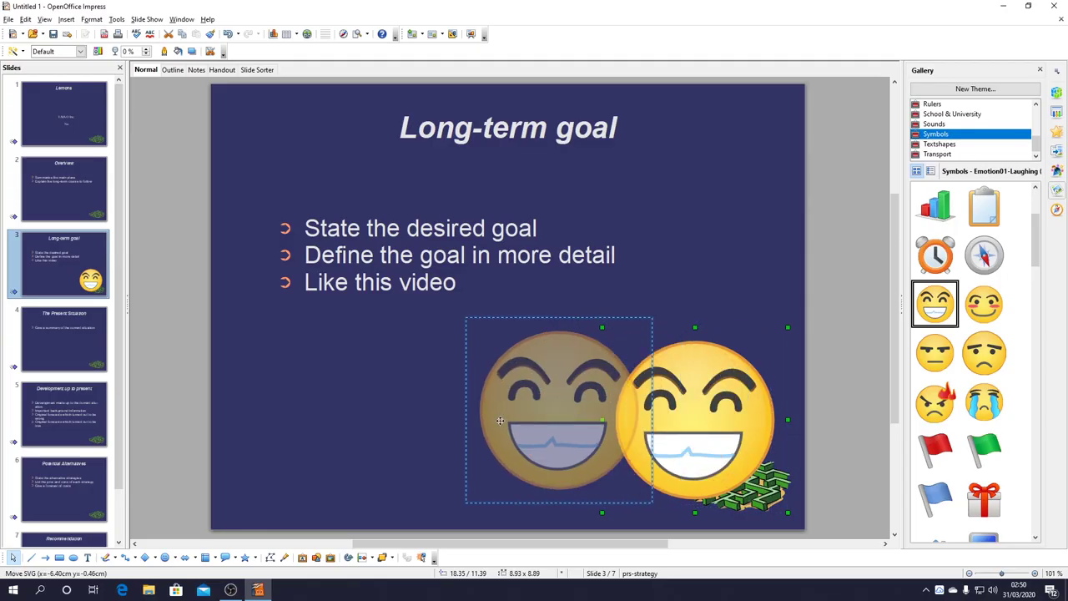
# Step: Move the smiley to slide 3's lower left and click through the slideshow
pyautogui.moveTo(500, 419); pyautogui.dragTo(299, 420)
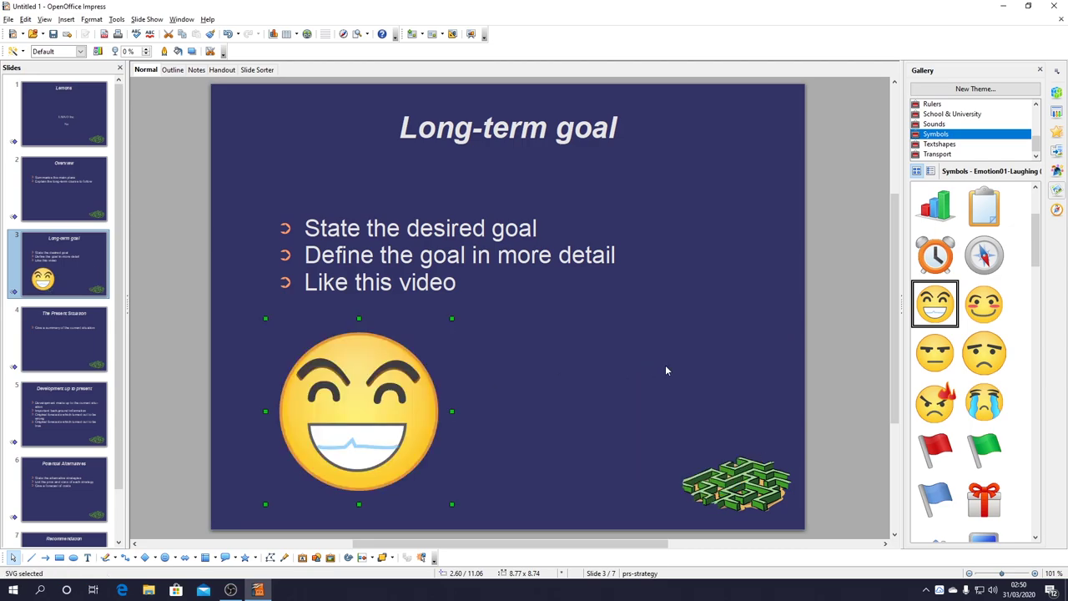
pyautogui.click(680, 367)
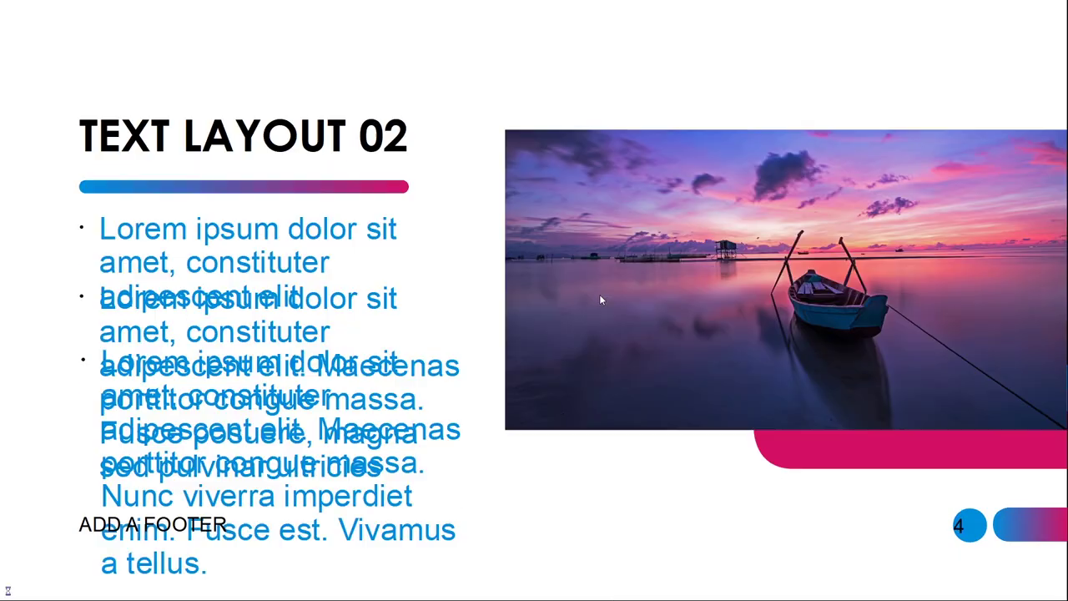
pyautogui.click(599, 296)
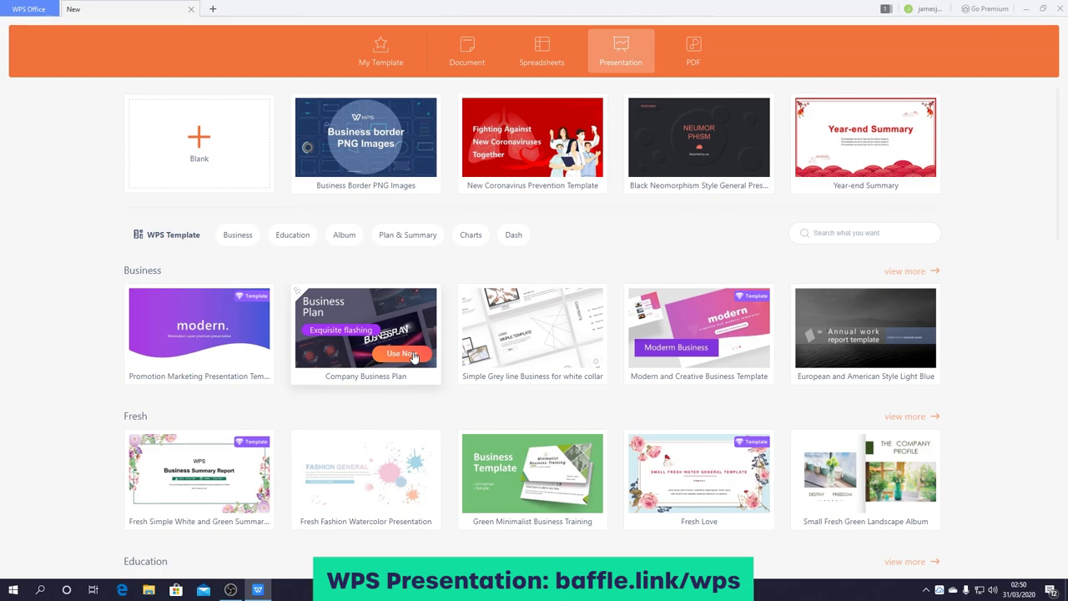
# Step: Create a new presentation from the Company Business Plan template
pyautogui.click(413, 357)
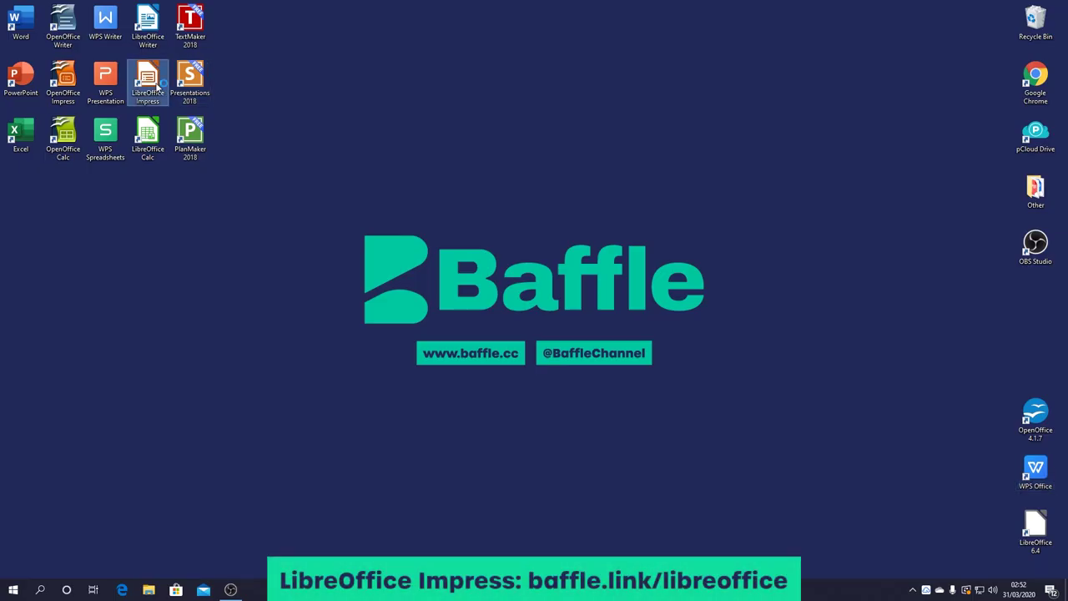
# Step: Launch LibreOffice Impress and open a new presentation from the Blueprint Plans template
pyautogui.doubleClick(148, 83)
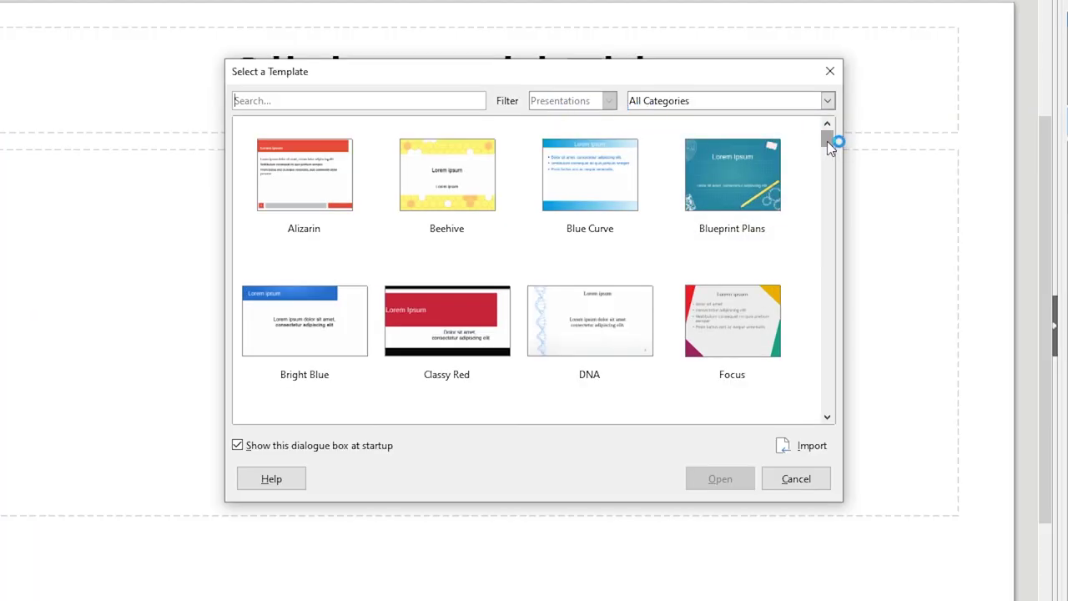
pyautogui.click(756, 184)
pyautogui.click(736, 480)
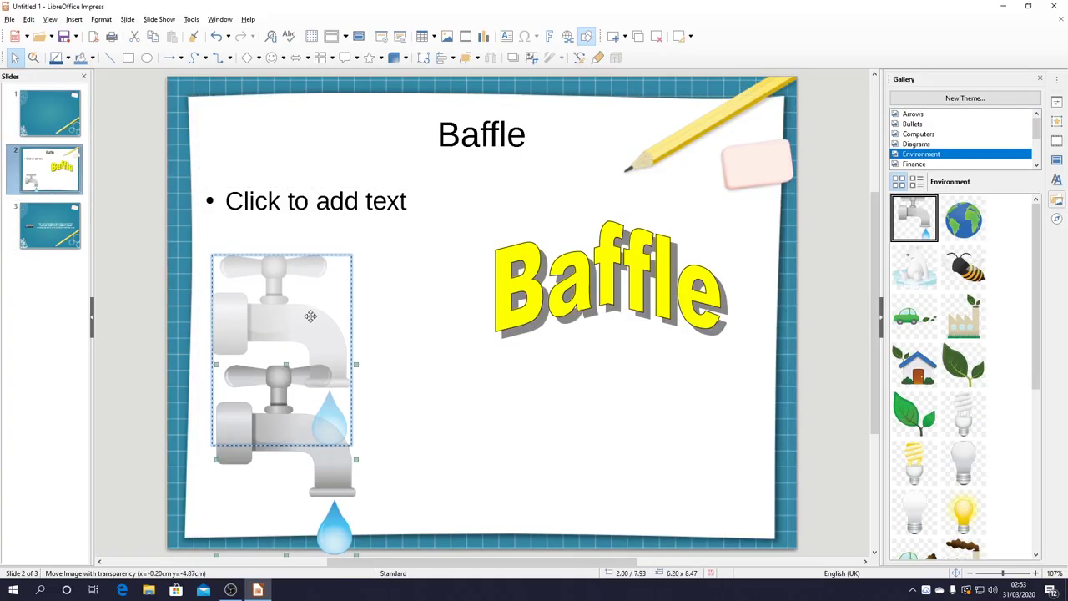
pyautogui.click(839, 328)
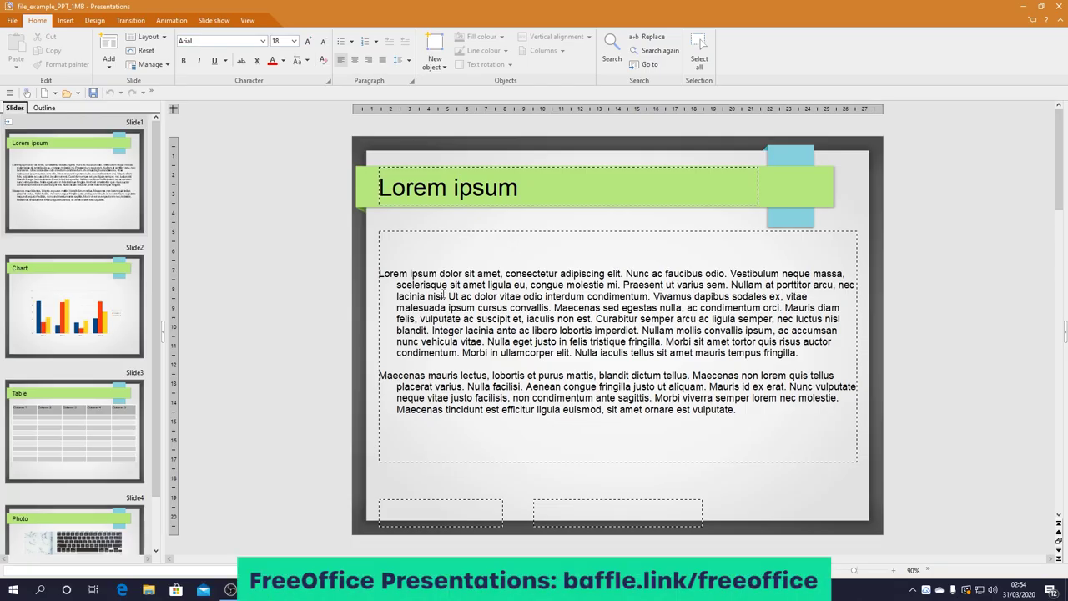
# Step: Scroll down through the sample deck's slides to reach the Chart and Table slides
pyautogui.scroll(-3, 924, 317)
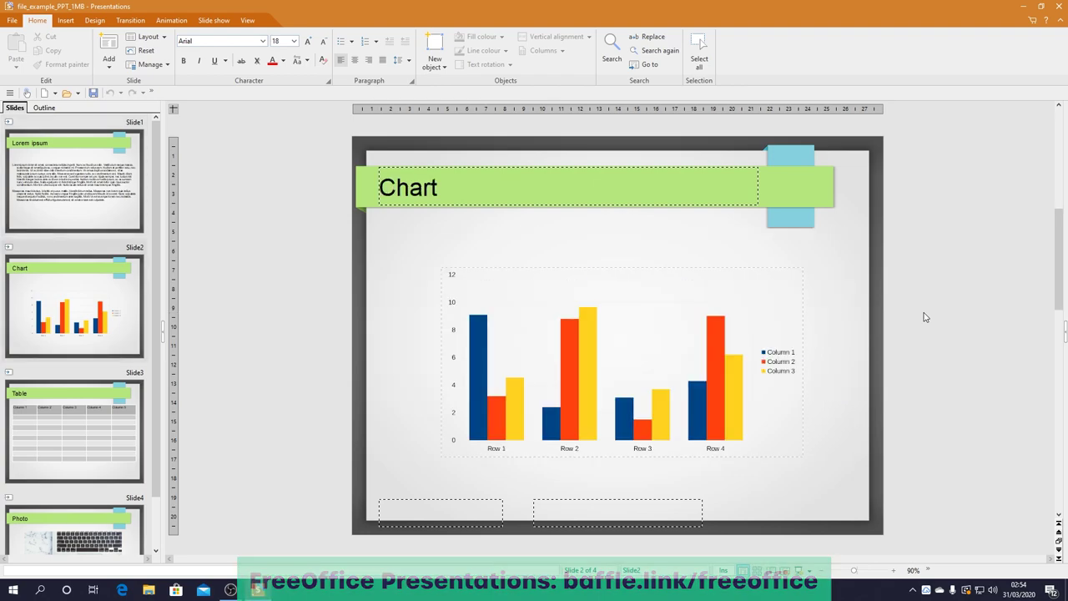
pyautogui.scroll(-3, 924, 317)
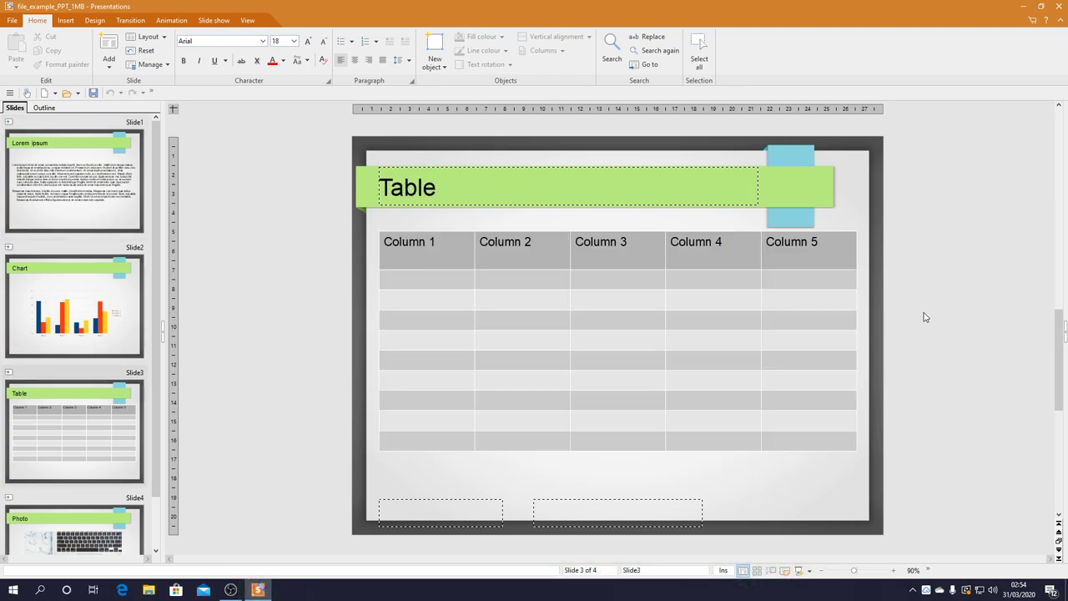
pyautogui.scroll(-3, 925, 317)
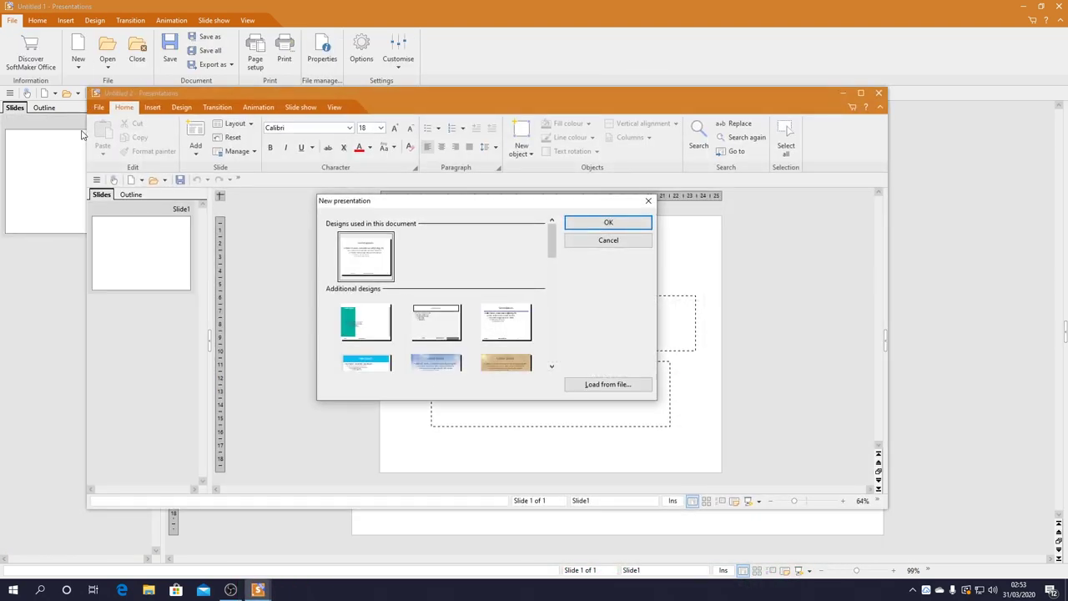
pyautogui.moveTo(554, 242)
pyautogui.mouseDown()
pyautogui.moveTo(532, 354)
pyautogui.moveTo(538, 229)
pyautogui.mouseUp()
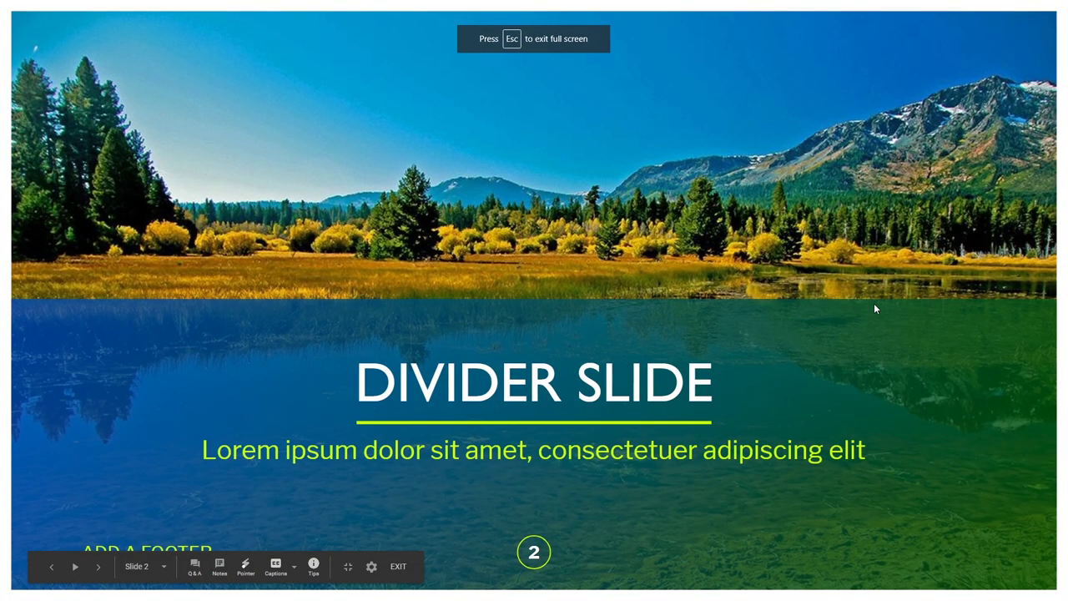
pyautogui.click(875, 309)
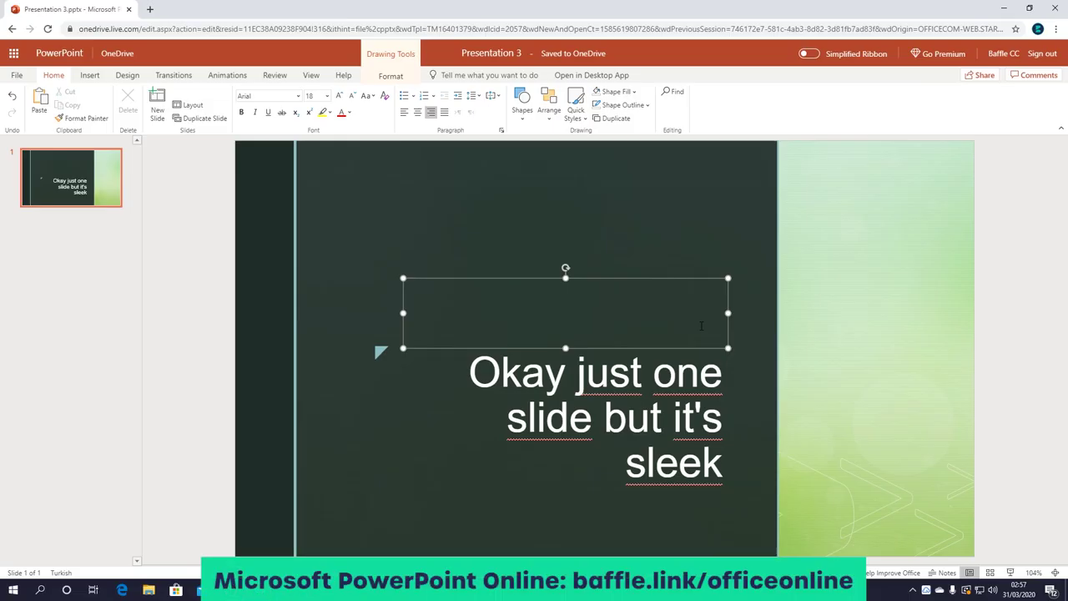
# Step: Type 'Subscribe to Baffle. Please' above the title, then play and advance the slideshow
pyautogui.write('Subscribe to Ba')
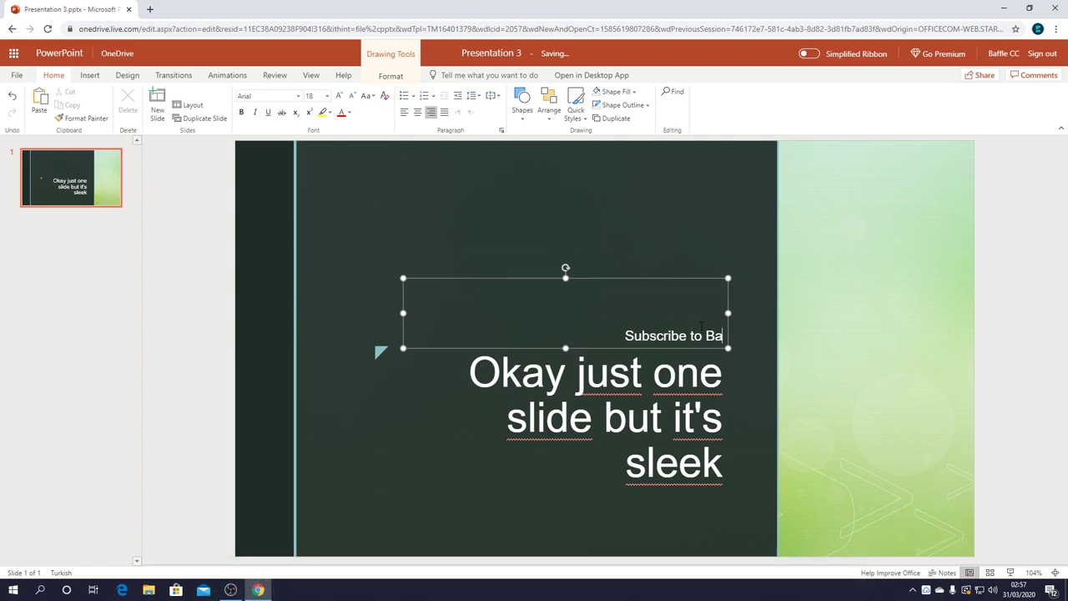
pyautogui.write('ffle. Please')
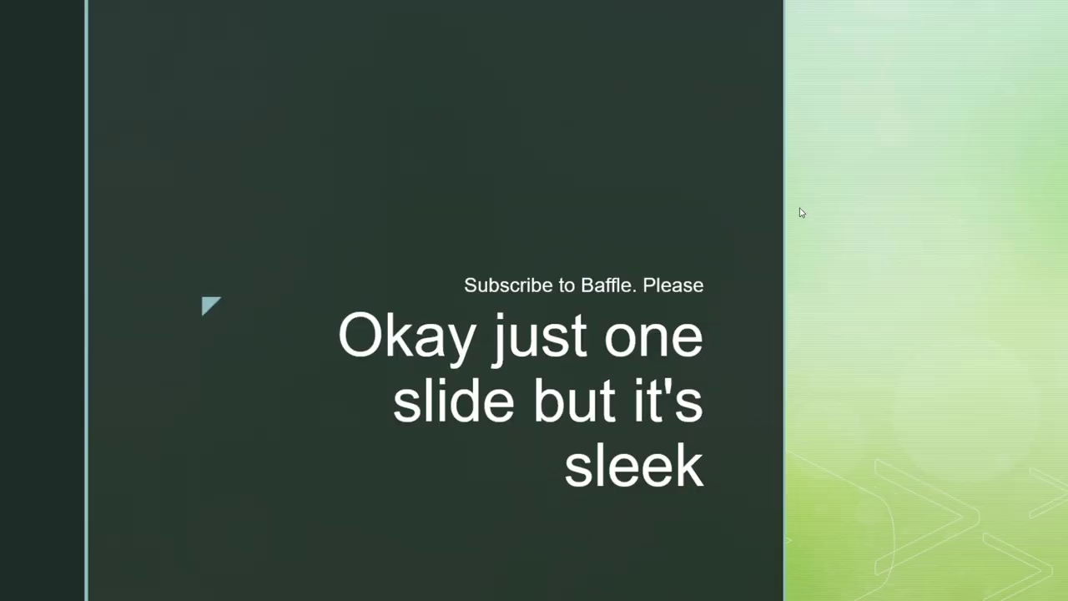
pyautogui.click(799, 210)
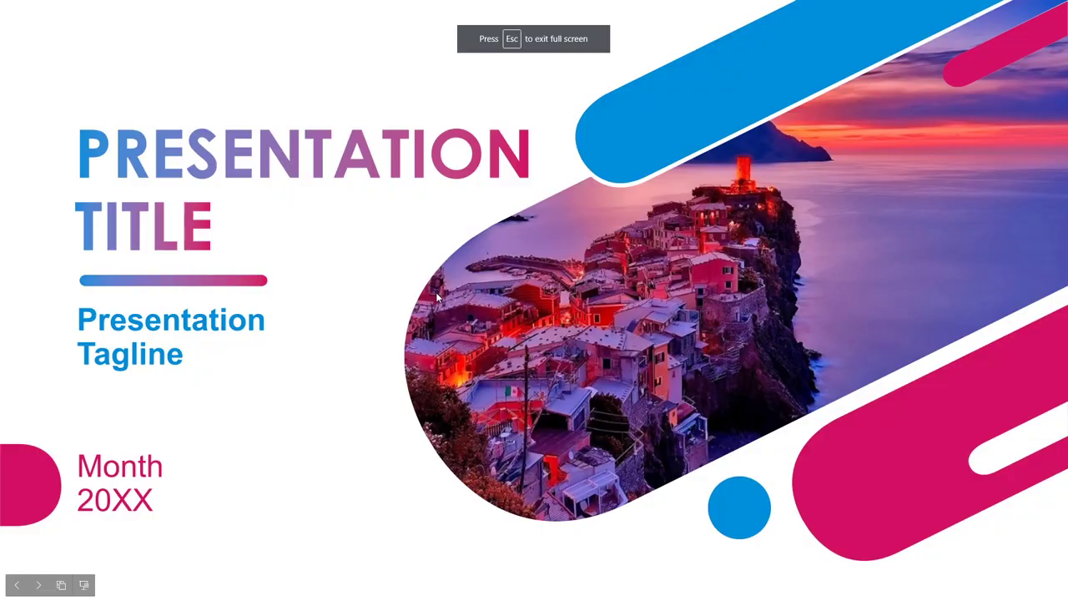
pyautogui.click(436, 292)
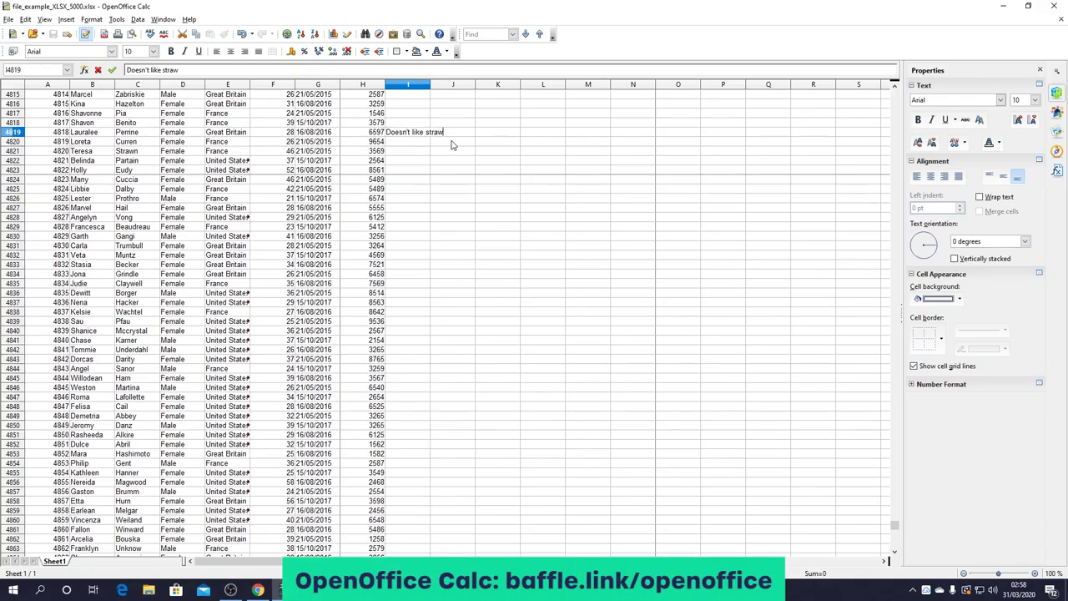
# Step: Complete I4819's note with 'strawberries' and enter 'Actually a psychopath' in I4840
pyautogui.write('rawberries')
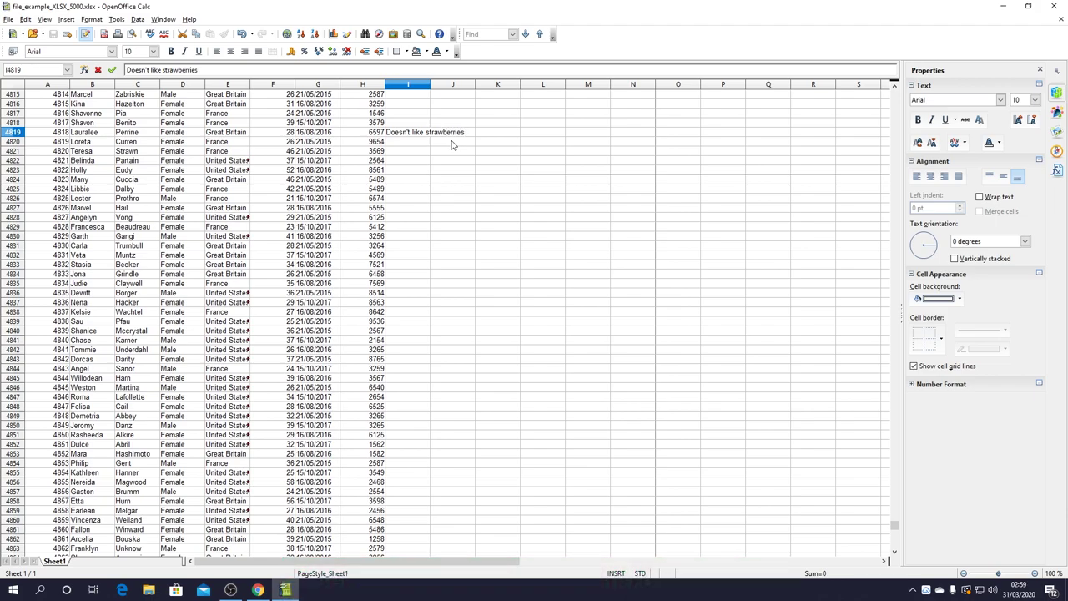
pyautogui.click(409, 329)
pyautogui.write('Actually')
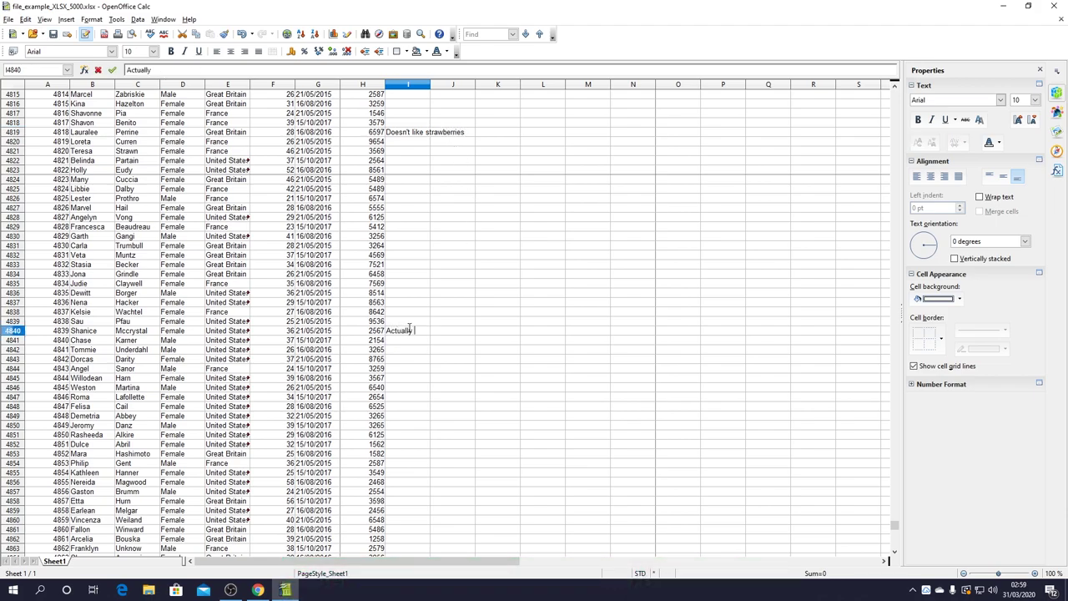
pyautogui.write(' a psychopath')
pyautogui.click(577, 340)
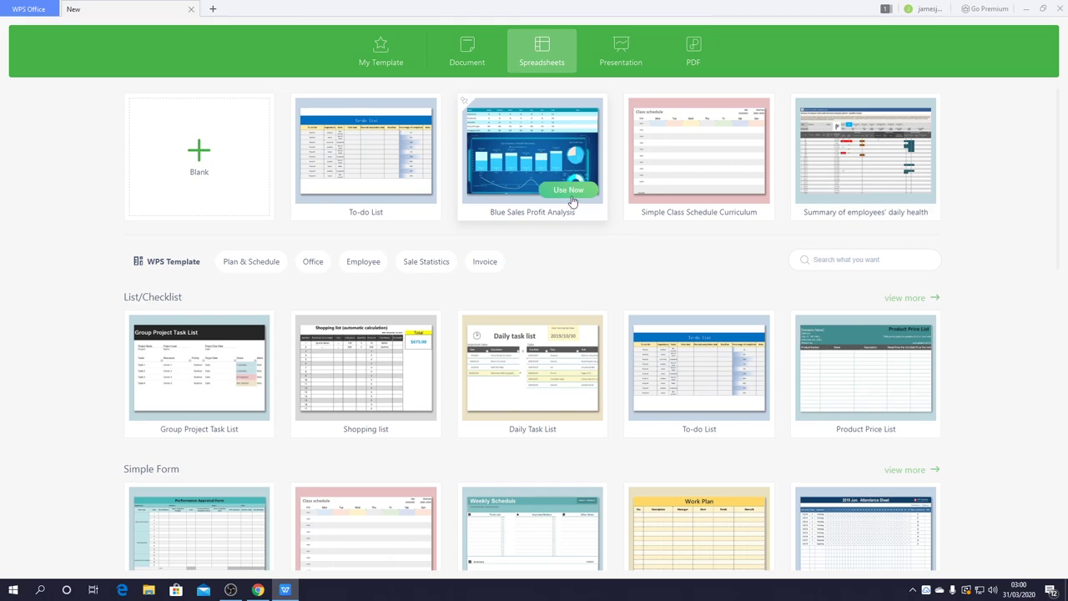
# Step: Create a Blue Sales Profit Analysis workbook, peek at chart title font settings, then switch to Gantt
pyautogui.click(570, 191)
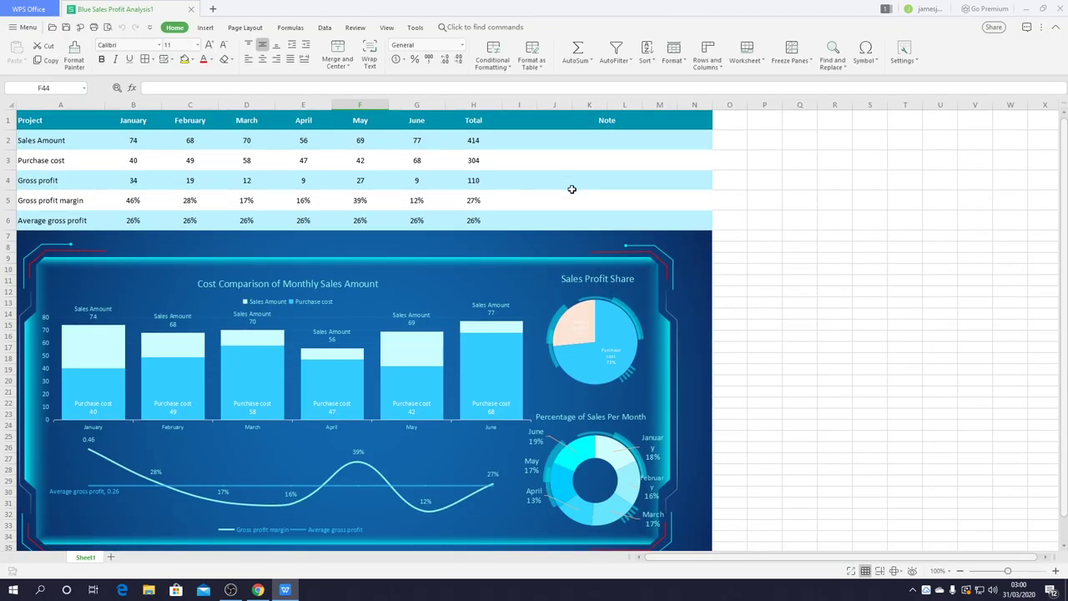
pyautogui.rightClick(350, 285)
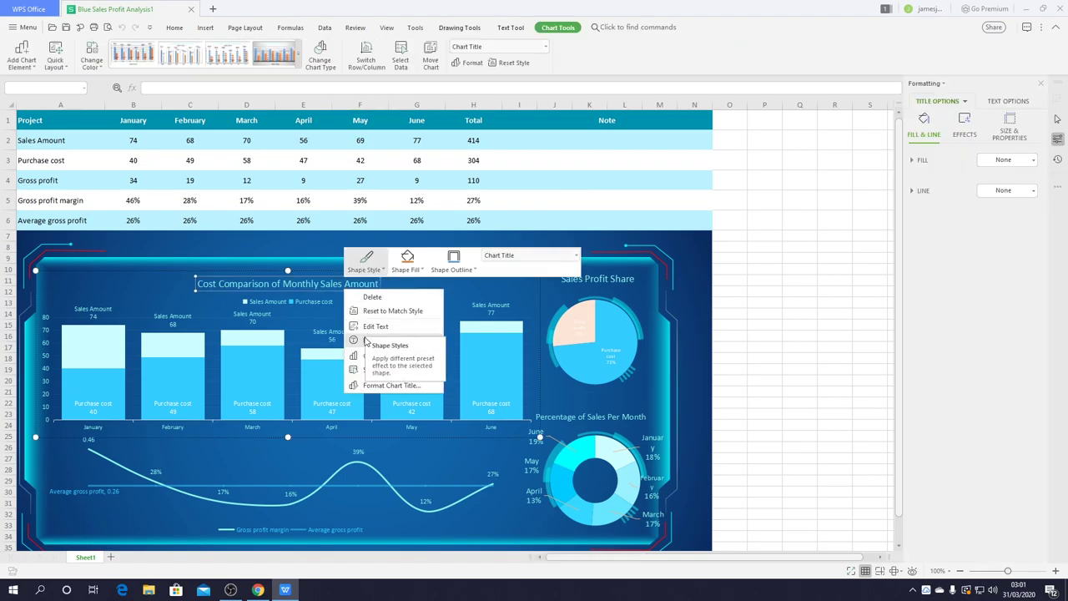
pyautogui.click(365, 341)
pyautogui.press('Escape')
pyautogui.press('Escape')
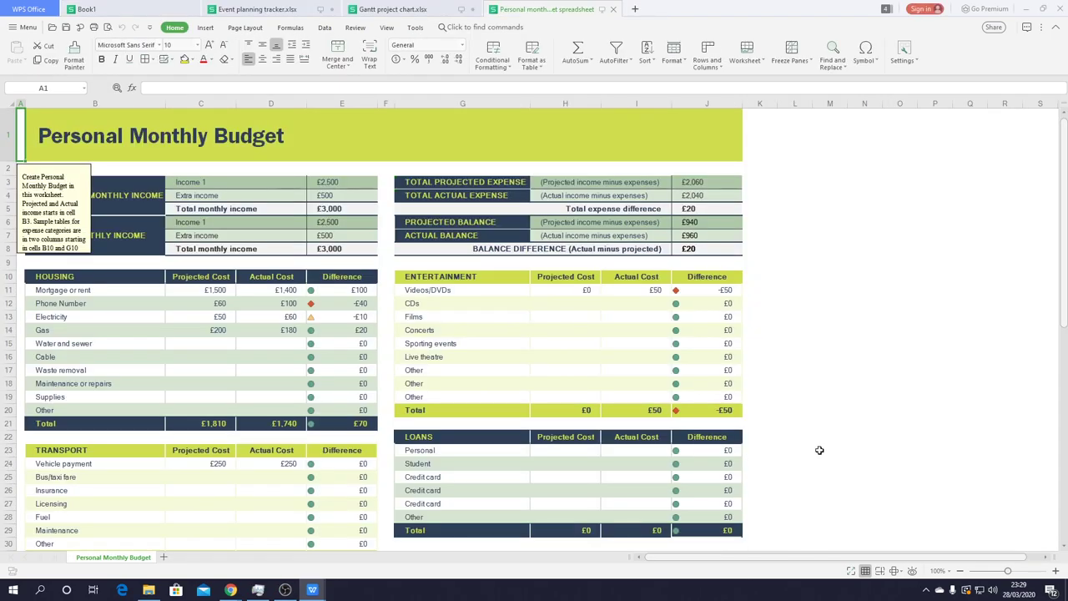
pyautogui.hotkey('ctrl', 'shift', 'Tab')
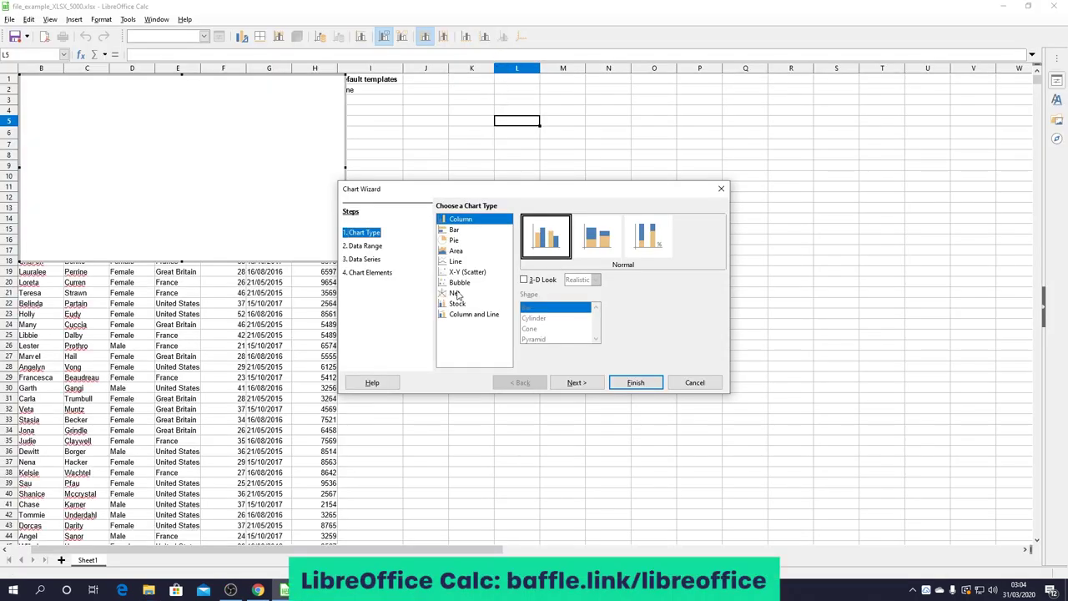
# Step: Discard the pending chart and select the Id values in H3:H9
pyautogui.click(716, 385)
pyautogui.click(268, 197)
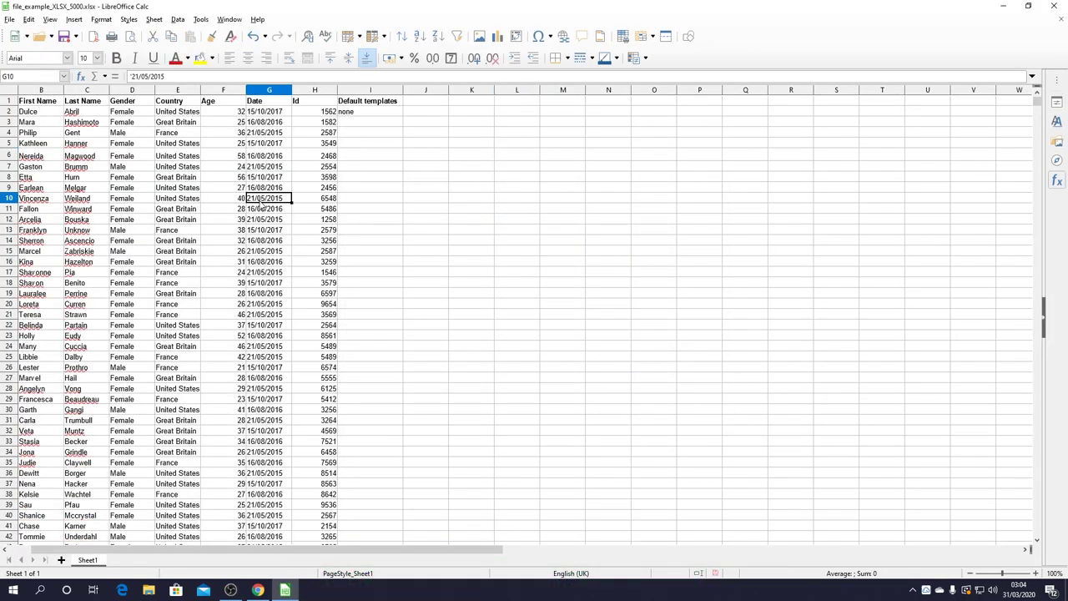
pyautogui.click(318, 155)
pyautogui.click(322, 200)
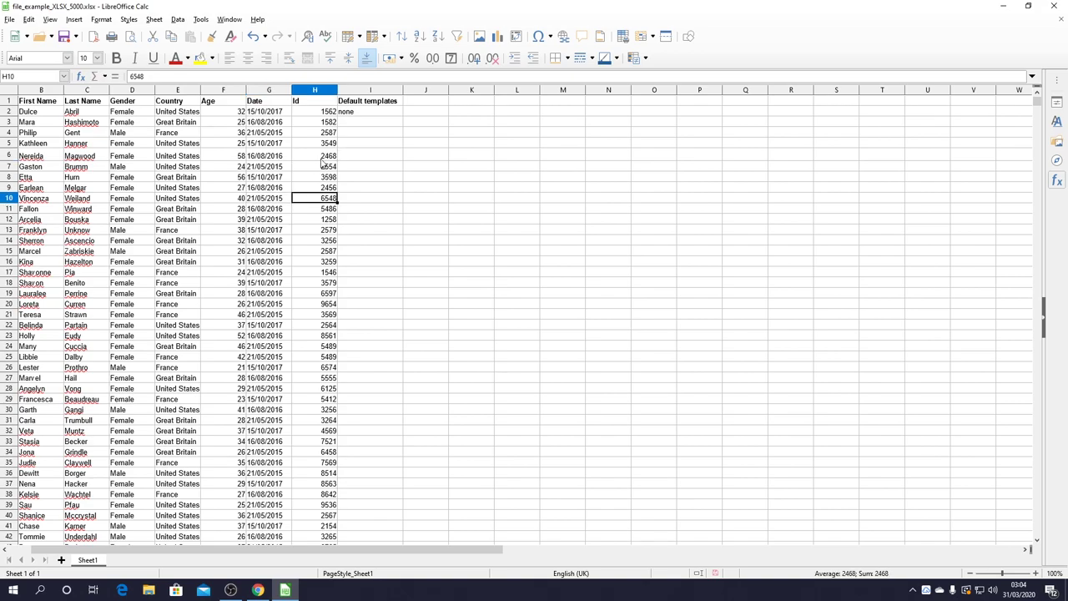
pyautogui.moveTo(326, 123); pyautogui.dragTo(330, 197)
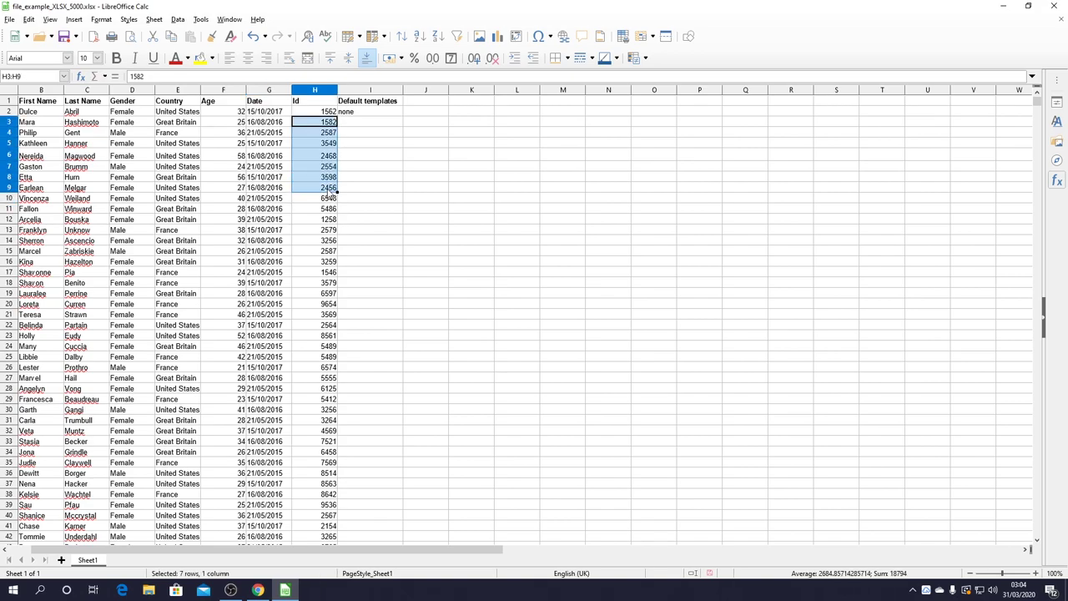
# Step: Insert a 3-D column chart from the selected Id values and enter its edit mode
pyautogui.click(497, 37)
pyautogui.click(542, 279)
pyautogui.click(648, 236)
pyautogui.press('Return')
pyautogui.doubleClick(475, 103)
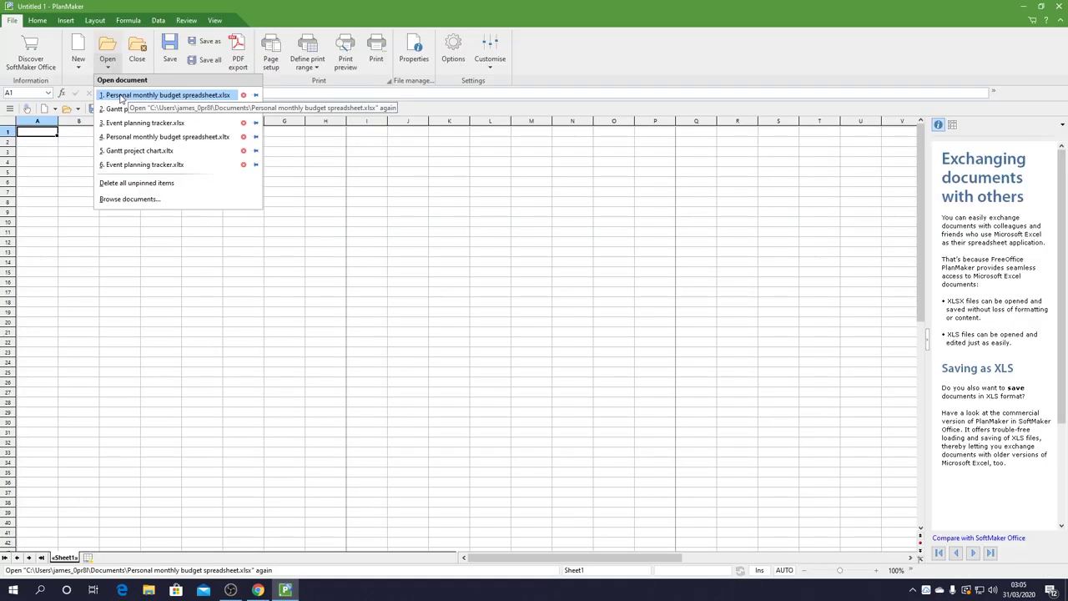
# Step: Reopen the Personal monthly budget workbook, update projected Extra income, and close the Gantt workbook
pyautogui.click(121, 96)
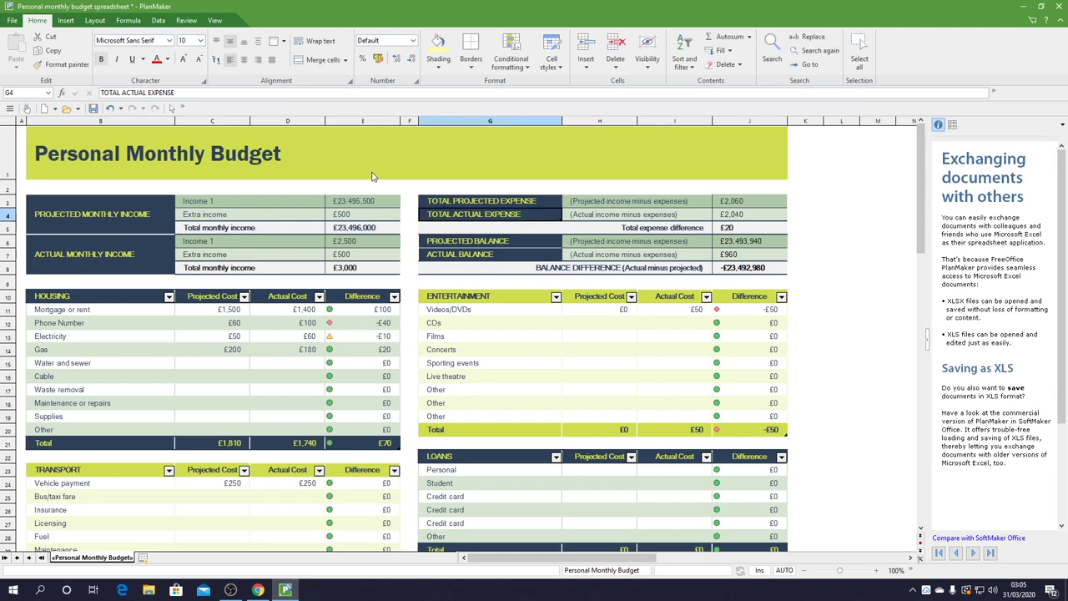
pyautogui.click(351, 214)
pyautogui.write('500')
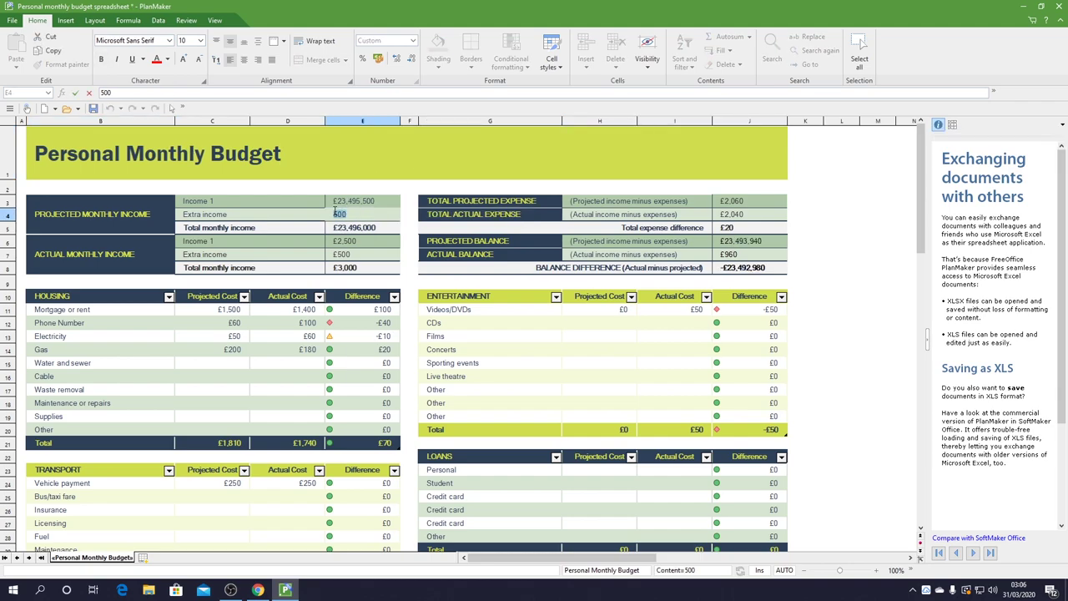
pyautogui.click(439, 231)
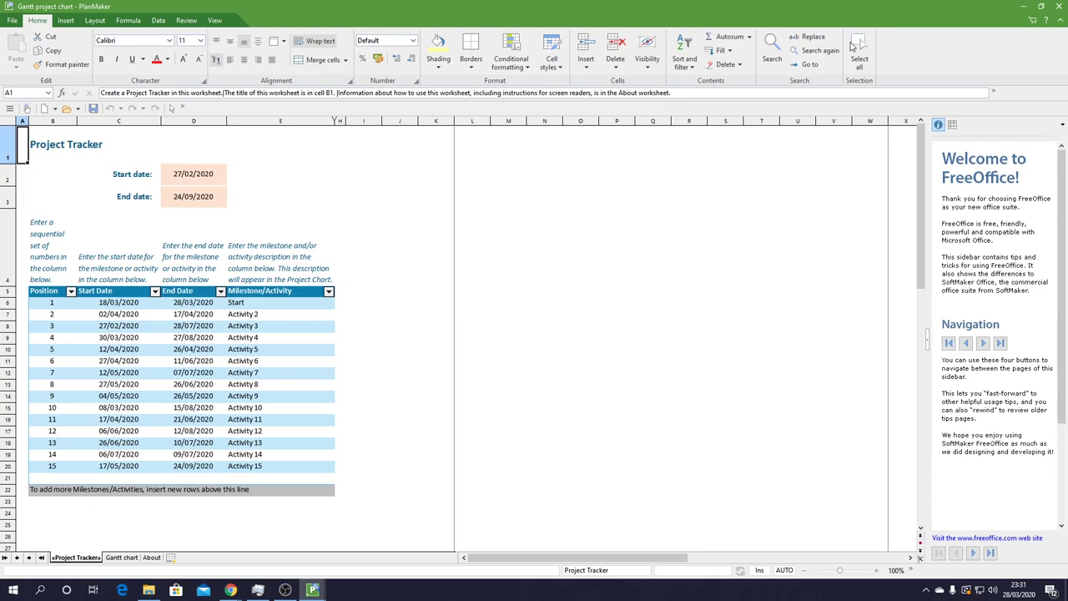
pyautogui.click(1061, 5)
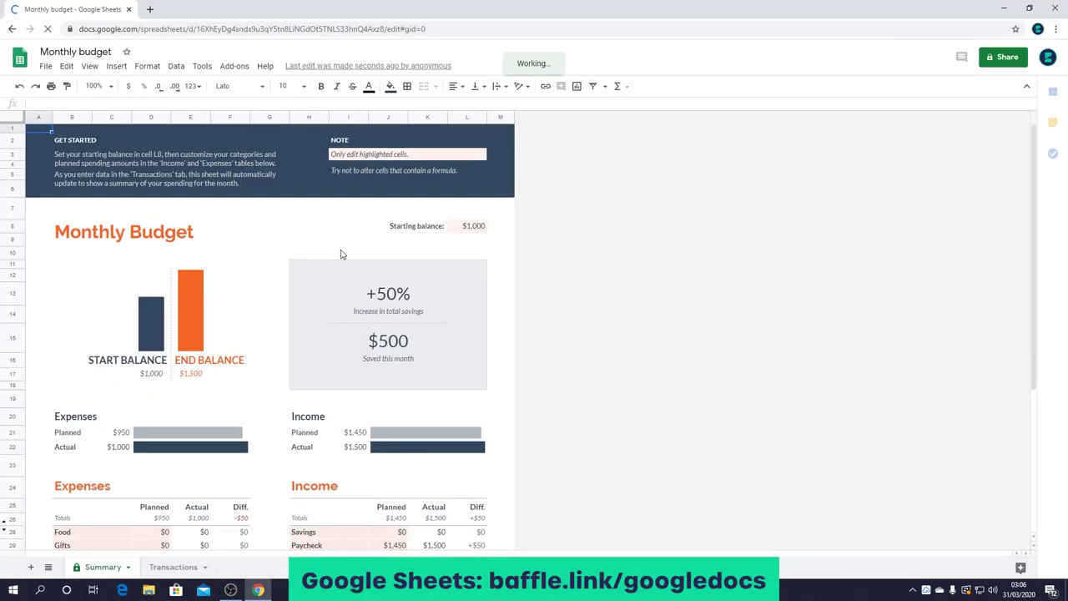
# Step: Set the planned Food expense in D28 to $69,420
pyautogui.scroll(-2, 341, 264)
pyautogui.scroll(-1, 341, 265)
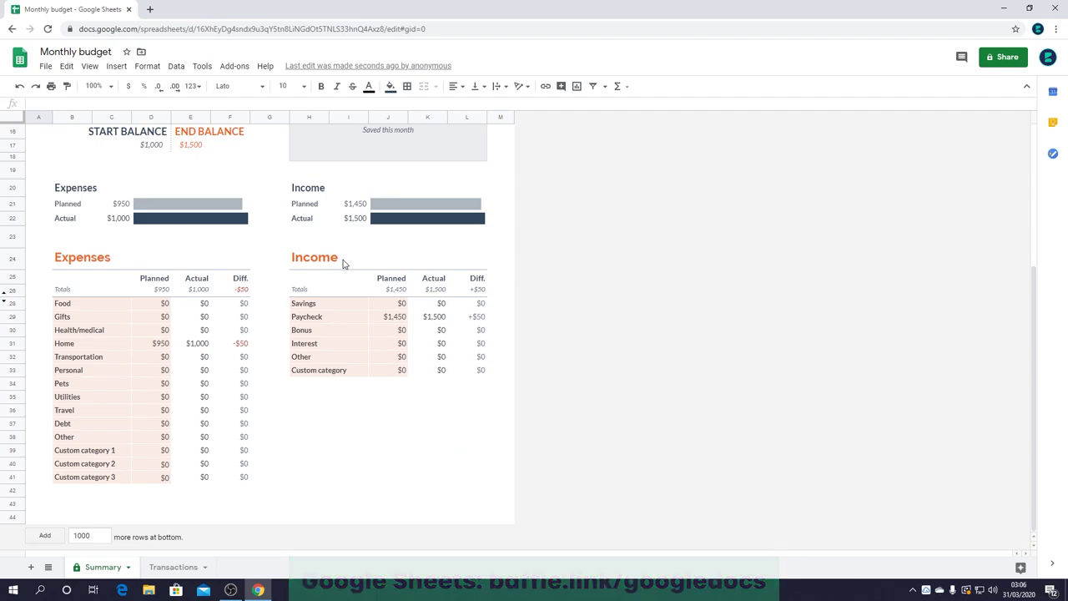
pyautogui.click(168, 298)
pyautogui.write('69,')
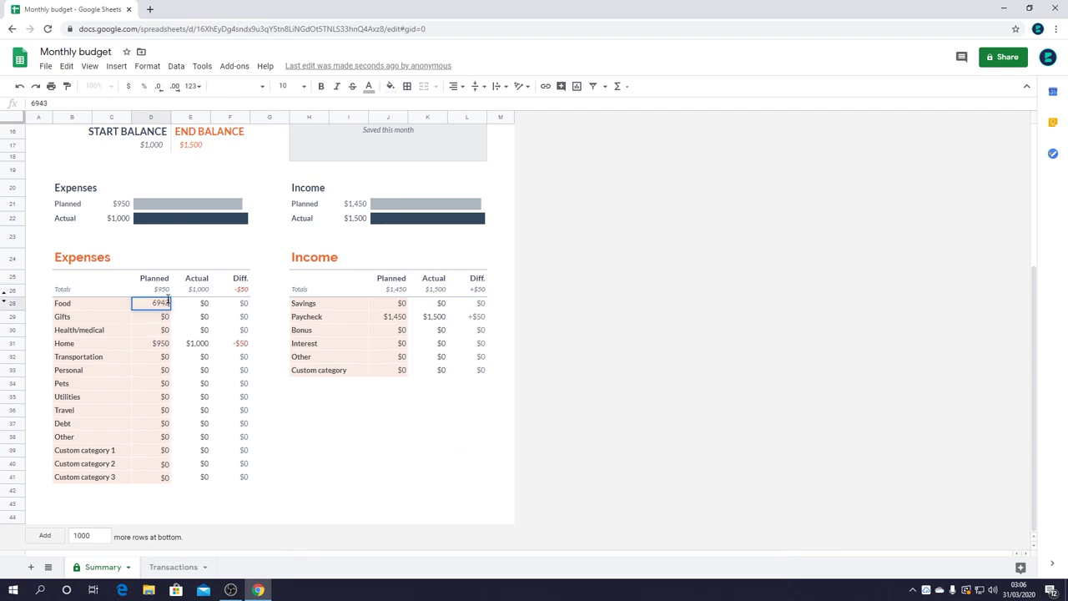
pyautogui.write('420')
pyautogui.click(190, 345)
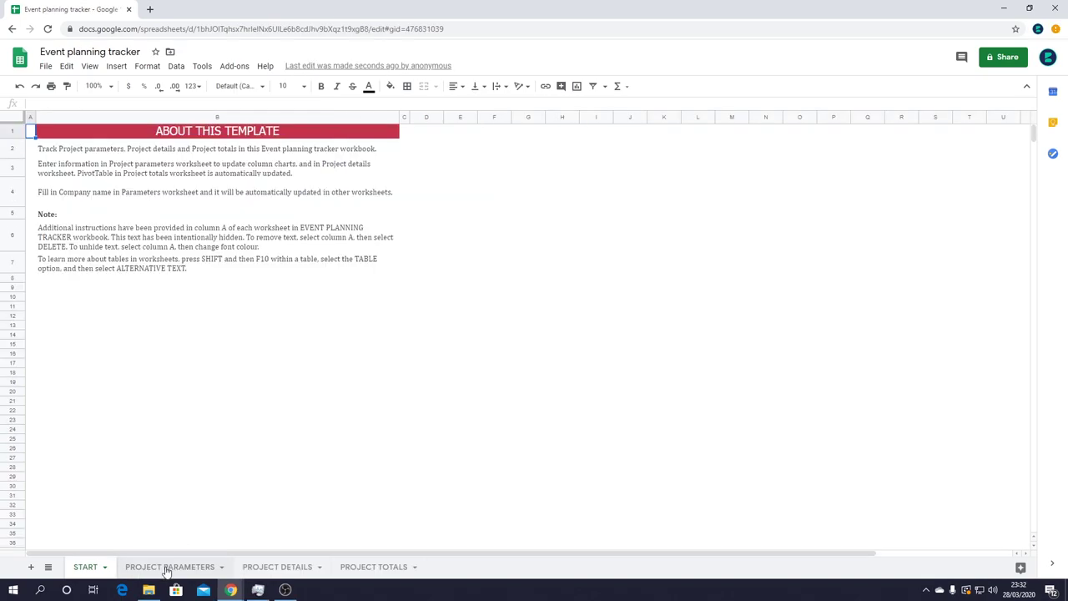
# Step: Switch to the PROJECT PARAMETERS sheet and look over its charts
pyautogui.click(167, 567)
pyautogui.scroll(-3, 868, 447)
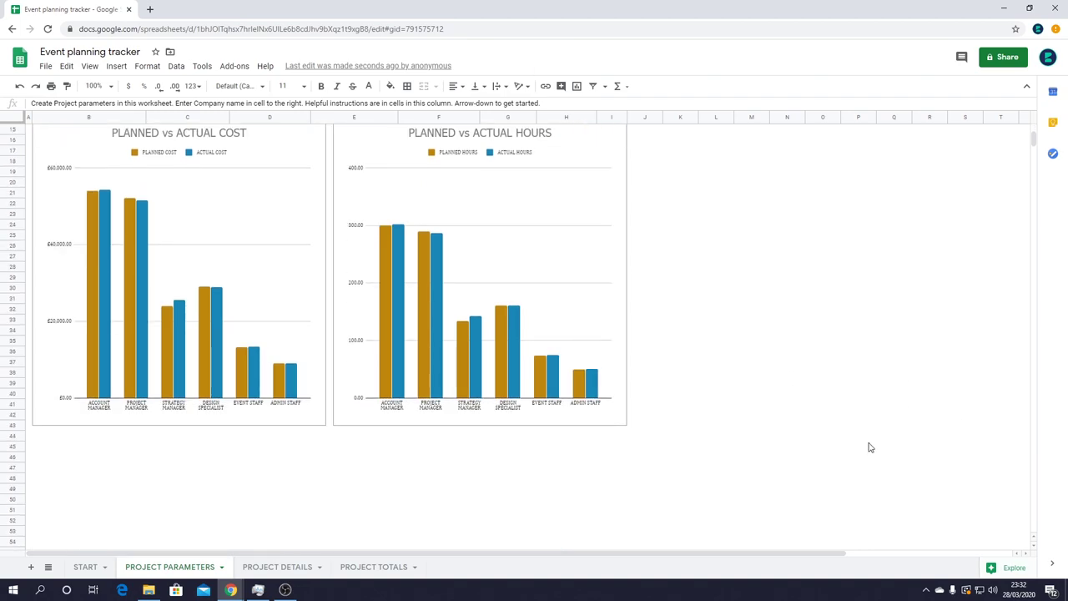
pyautogui.scroll(1, 868, 443)
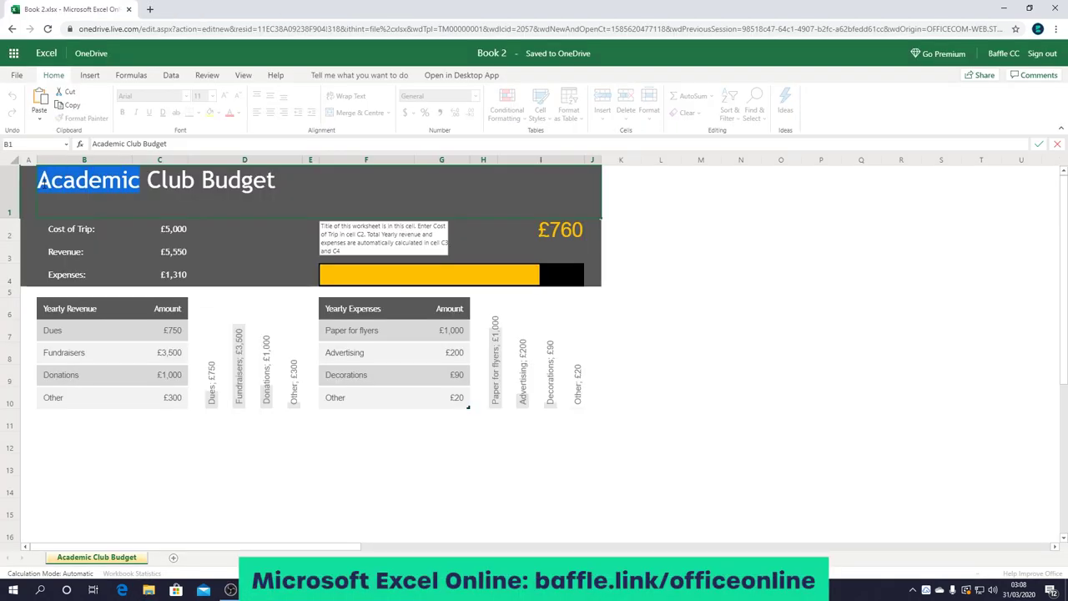
# Step: Change the Cost of Trip amount in C2 to £420,000
pyautogui.write('Baffle Club Budget')
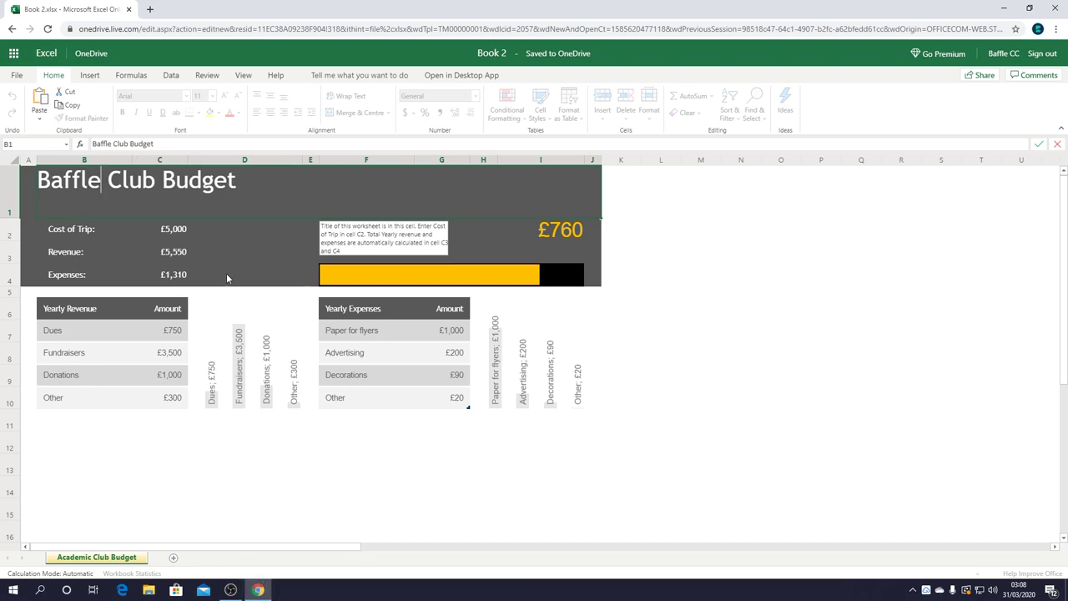
pyautogui.click(227, 278)
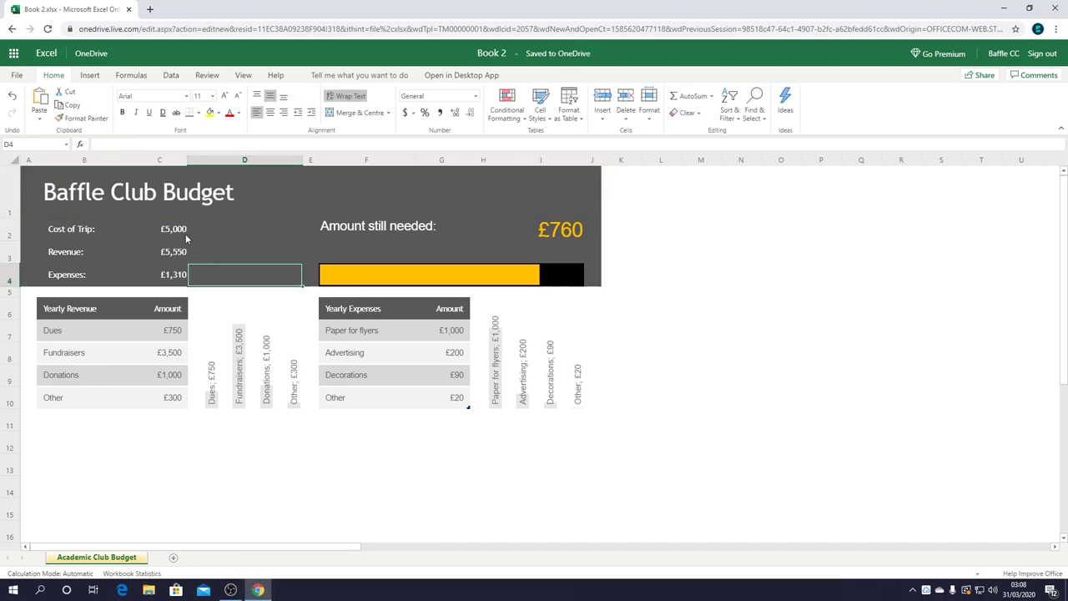
pyautogui.click(178, 229)
pyautogui.doubleClick(179, 227)
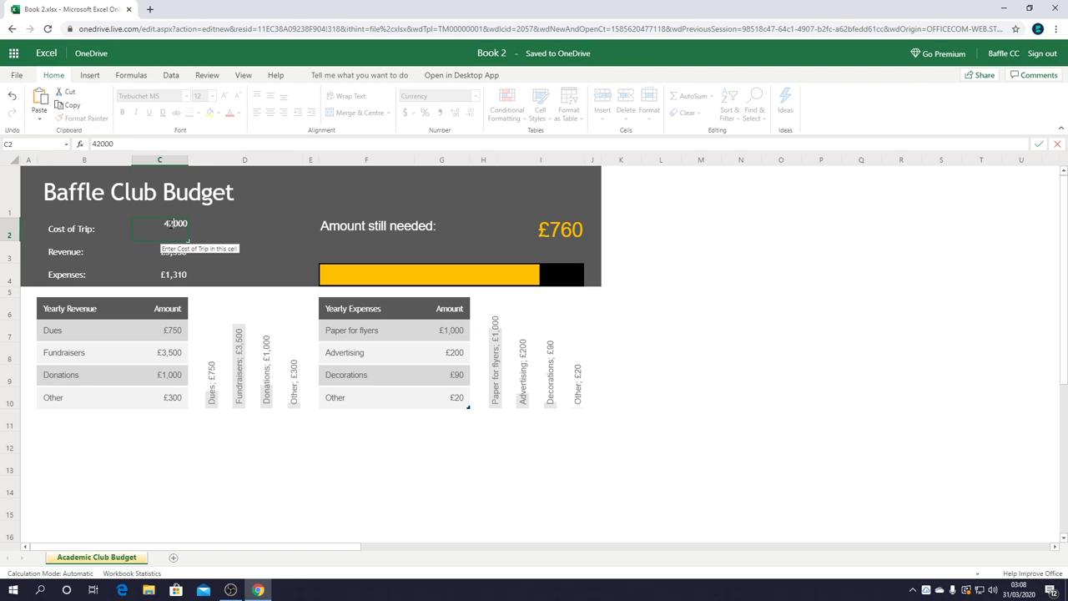
pyautogui.click(254, 228)
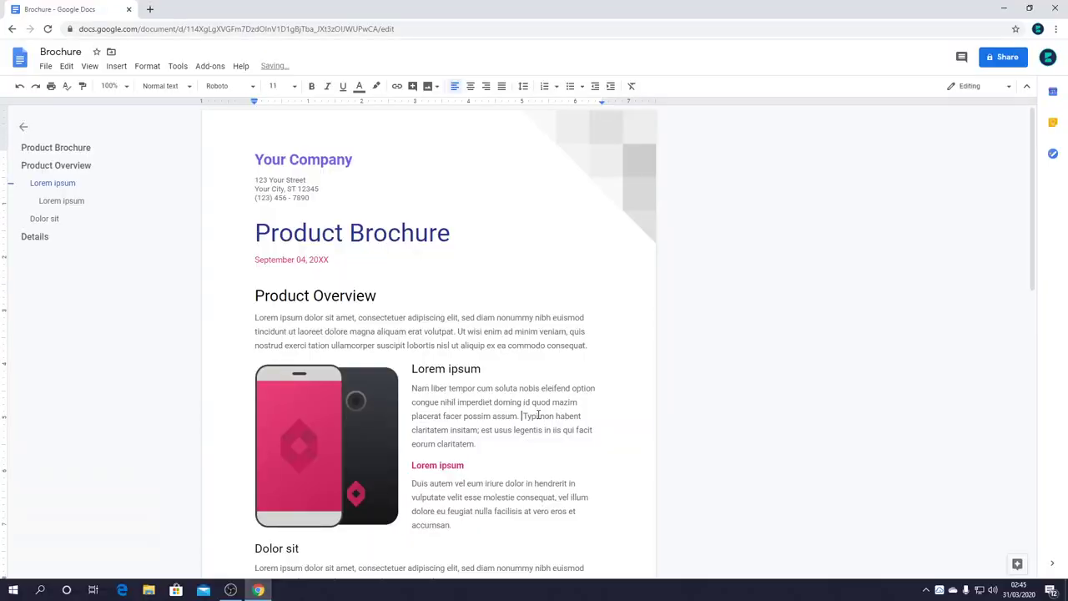
# Step: Insert 'like a good' into the Brochure paragraph beside the phone picture
pyautogui.write('like a good')
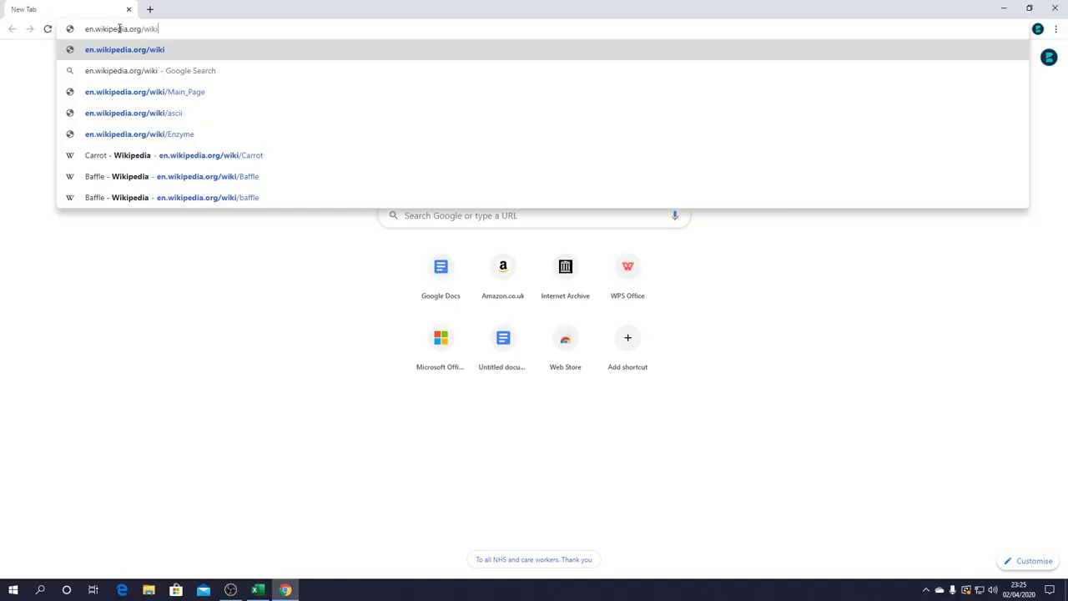
# Step: Load the Wikipedia Baffle page from the address bar
pyautogui.write('baffle')
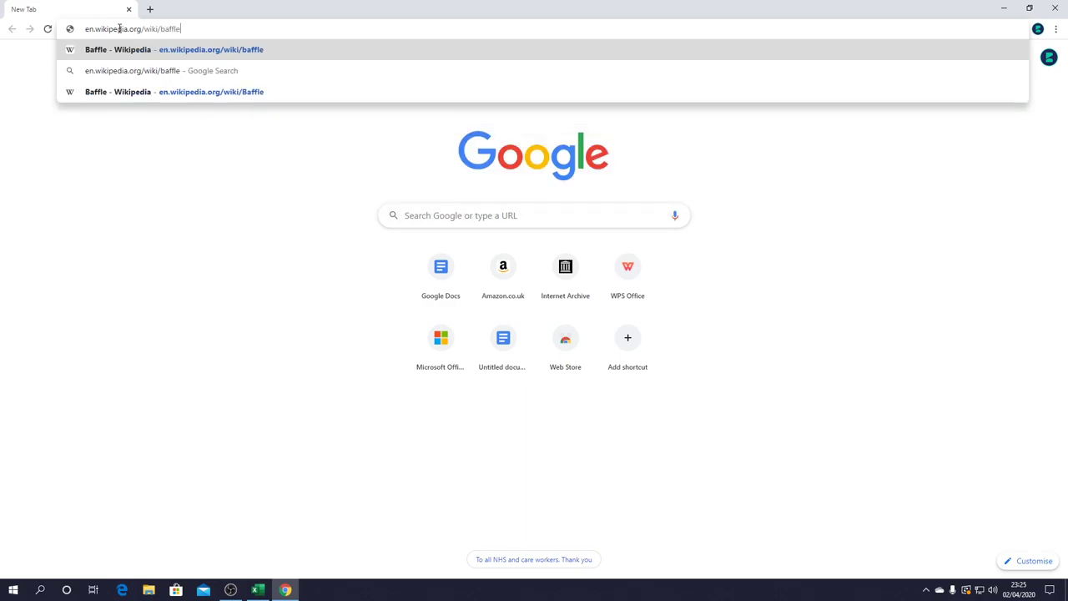
pyautogui.press('Return')
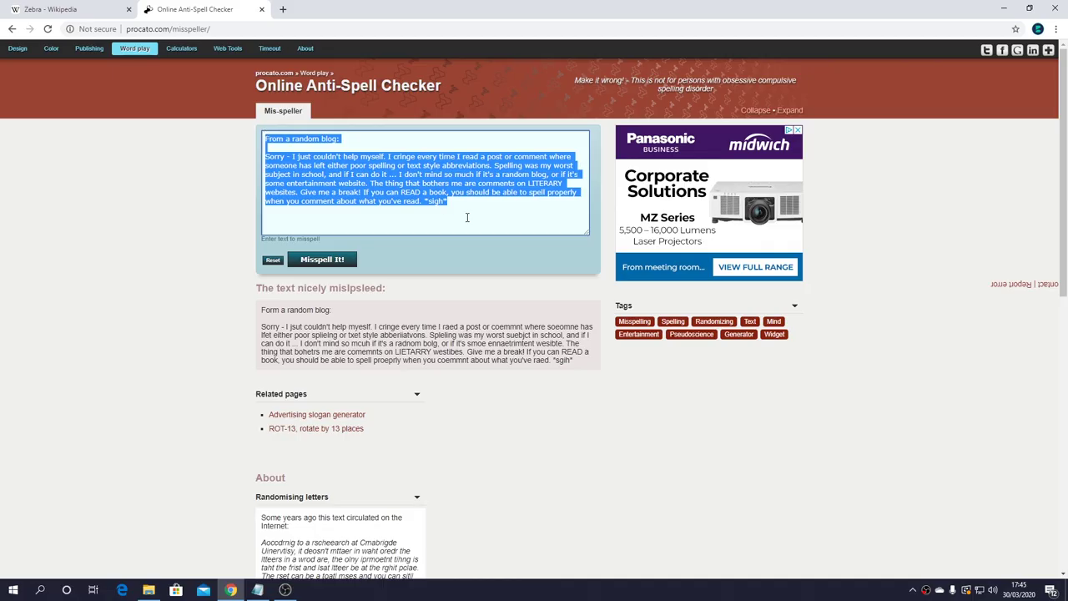
# Step: Paste the Zebra paragraph into the textbox and delete its pronunciation
pyautogui.press('BackSpace')
pyautogui.write('Zebras (/ˈziːbrə/ ZEE-brə, /ˈzɛbrə/ ZEB-rə)[1] are several species of African equids (horse family) united by their distinctive black-and-white striped coats. Their stripes come in different patterns, unique to each individual. They are generally social animals that live in small harems to large herds. Unlike their closest relatives, horses and donkeys, zebras have never been truly domesticated.')
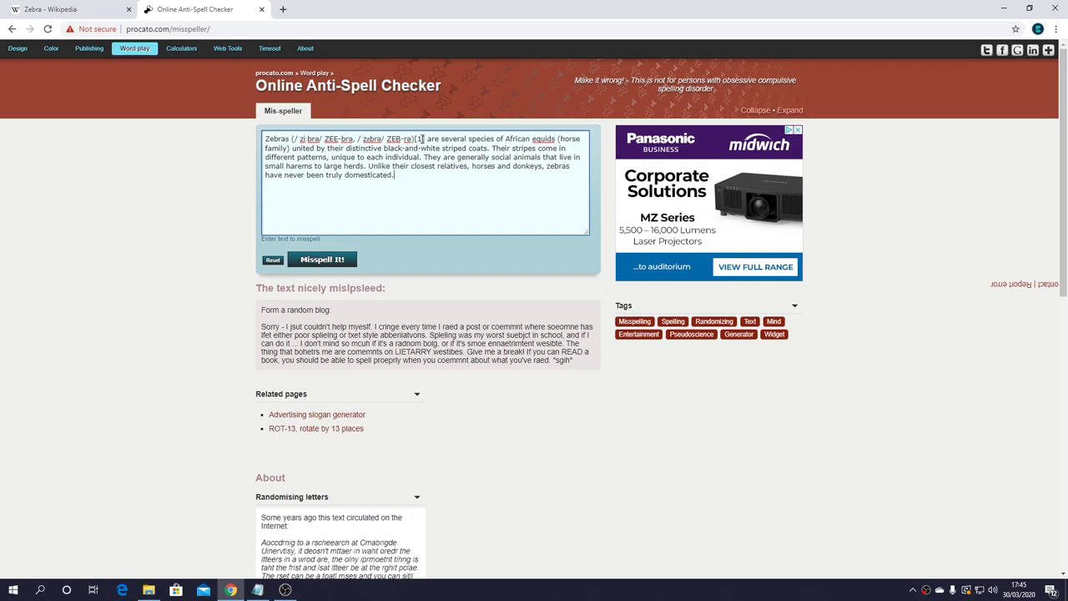
pyautogui.moveTo(412, 136); pyautogui.dragTo(289, 135)
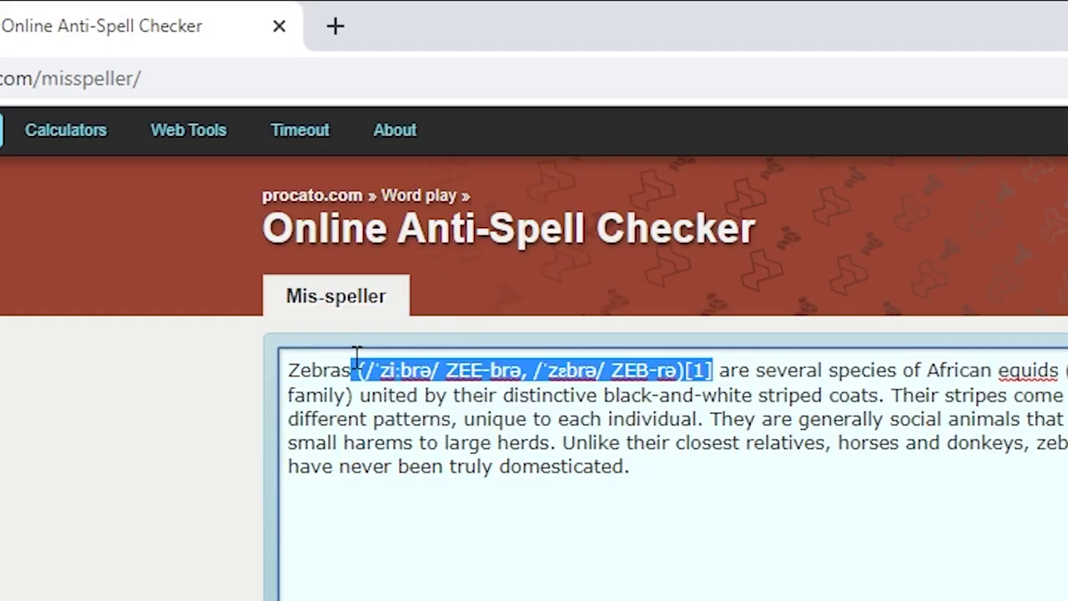
pyautogui.press('BackSpace')
# Step: Generate the misspelled version with Misspell It! and select the output text
pyautogui.hotkey('ctrl', 'a')
pyautogui.click(322, 259)
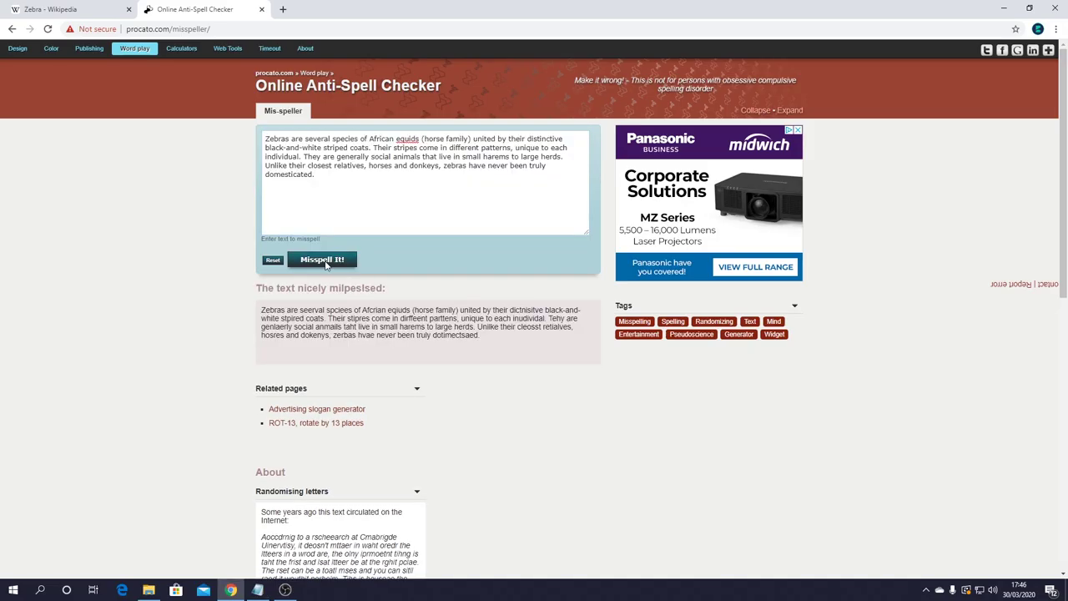
pyautogui.moveTo(493, 341); pyautogui.dragTo(313, 307)
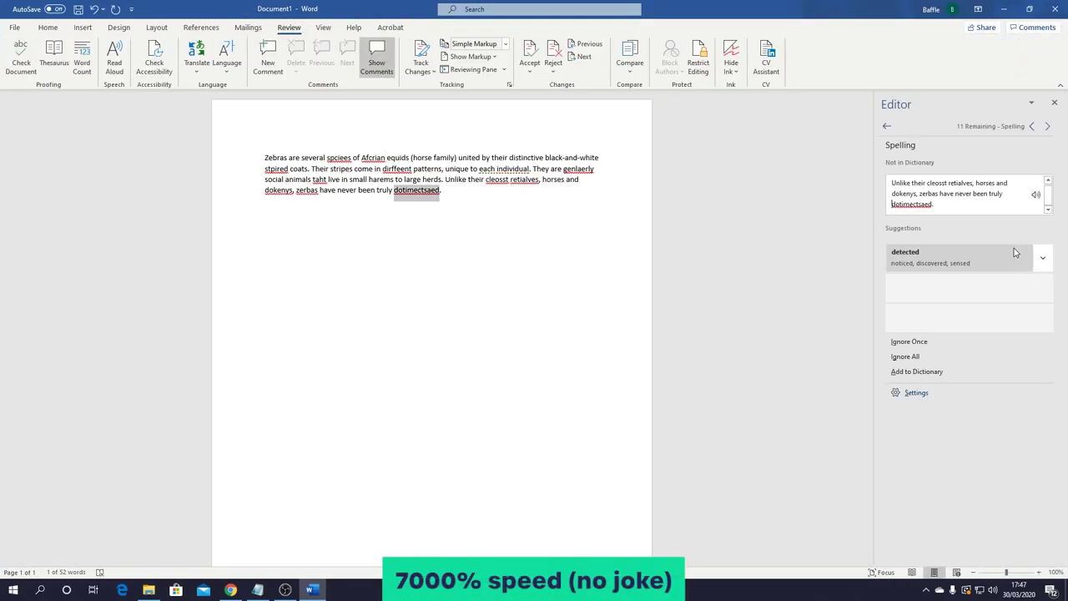
# Step: Accept Word's correction, then fix 'diffeent' and remaining errors in the next editor's spell check
pyautogui.click(1014, 252)
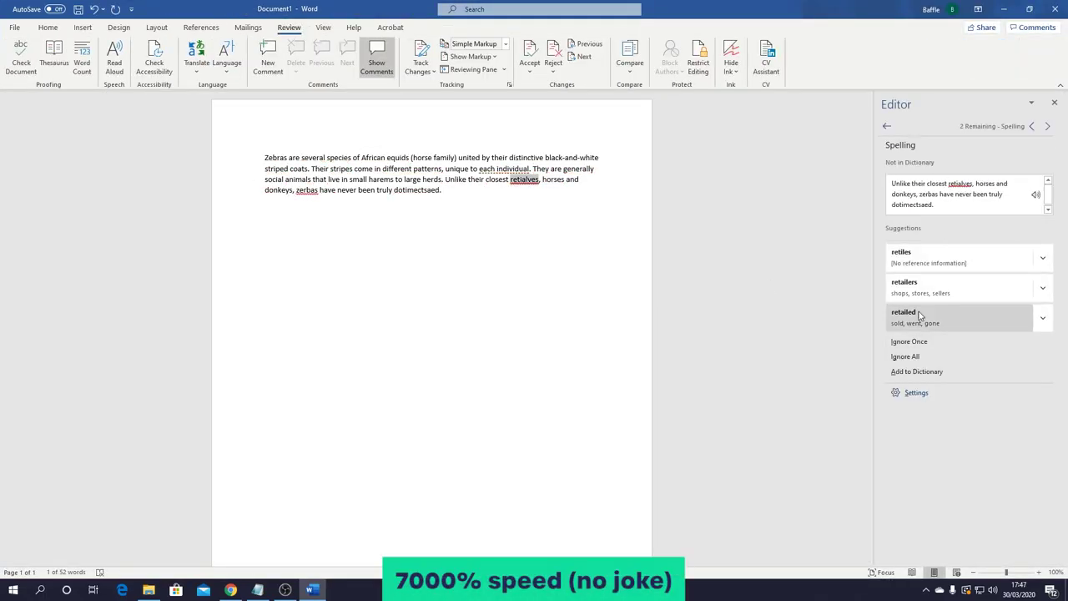
pyautogui.click(338, 590)
pyautogui.click(150, 33)
pyautogui.click(658, 308)
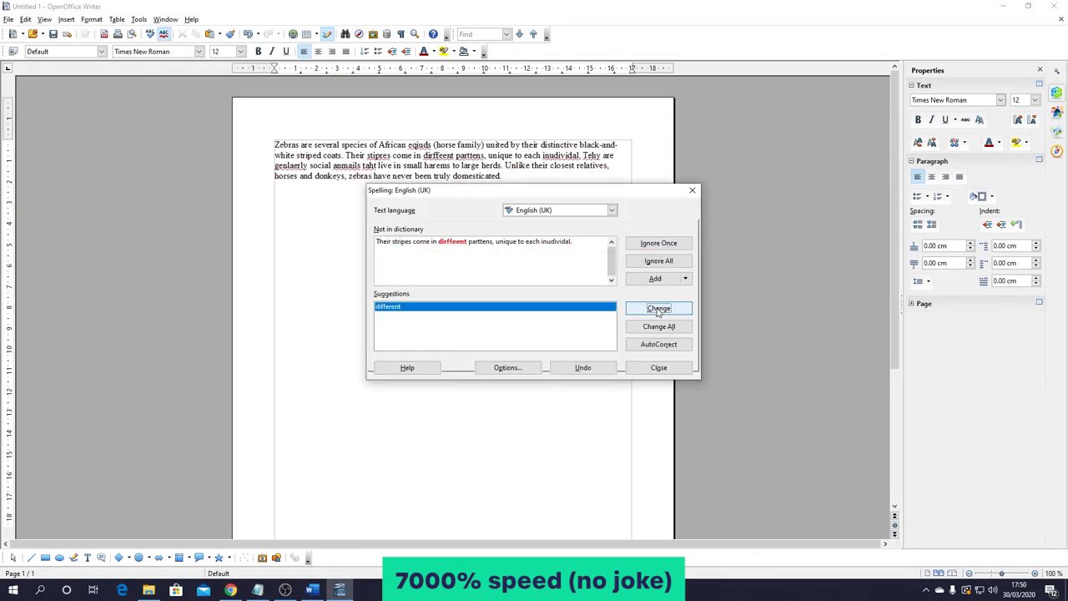
pyautogui.click(658, 367)
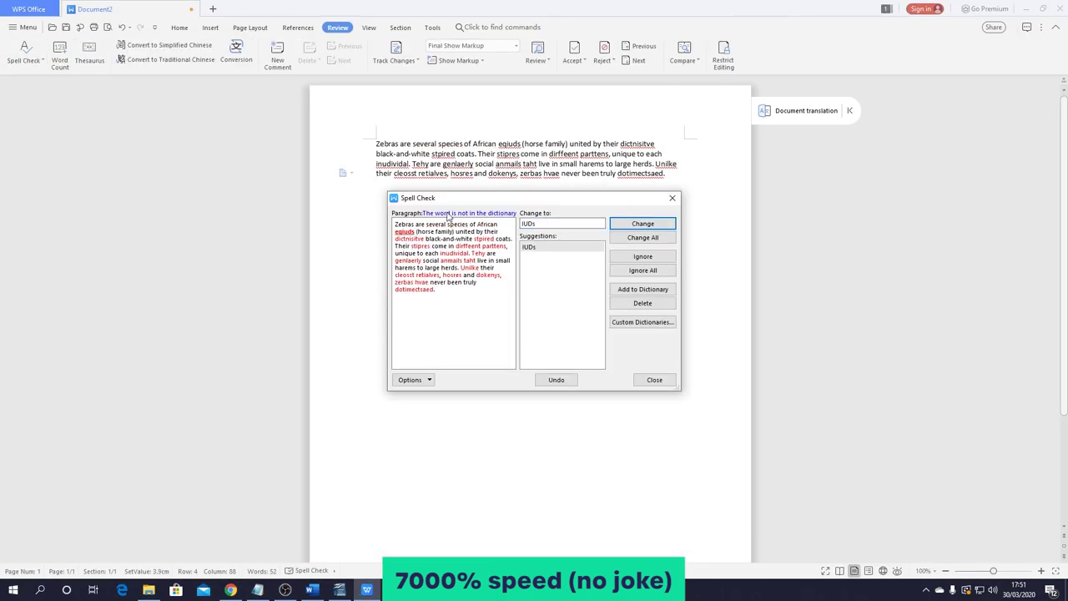
# Step: Correct 'anmails' to 'animals', then run the next editor's spell check and accept its suggestion
pyautogui.click(643, 224)
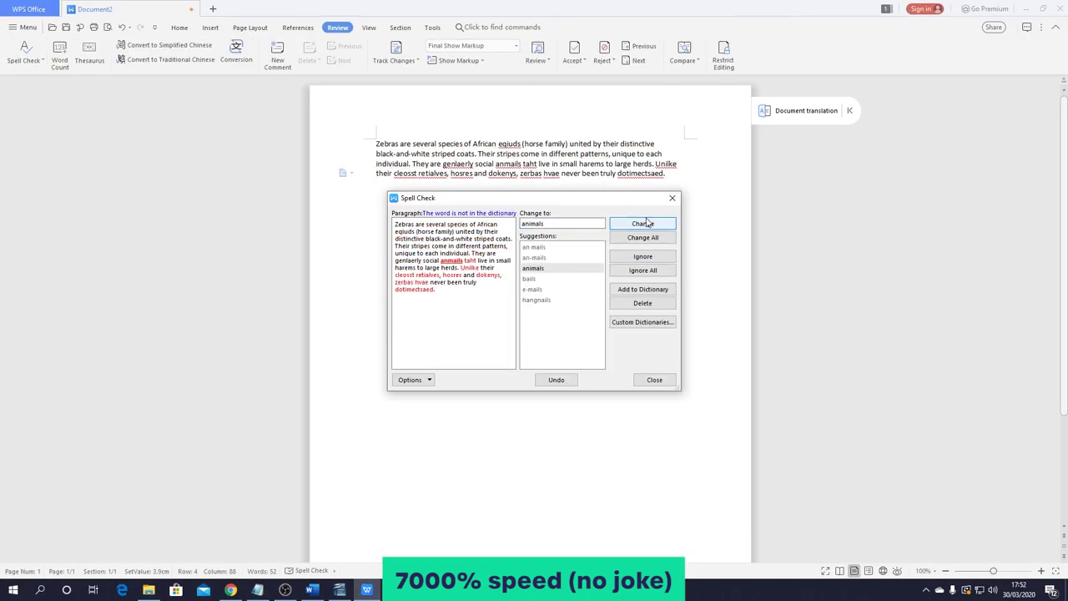
pyautogui.click(655, 379)
pyautogui.click(258, 590)
pyautogui.click(624, 337)
pyautogui.click(638, 309)
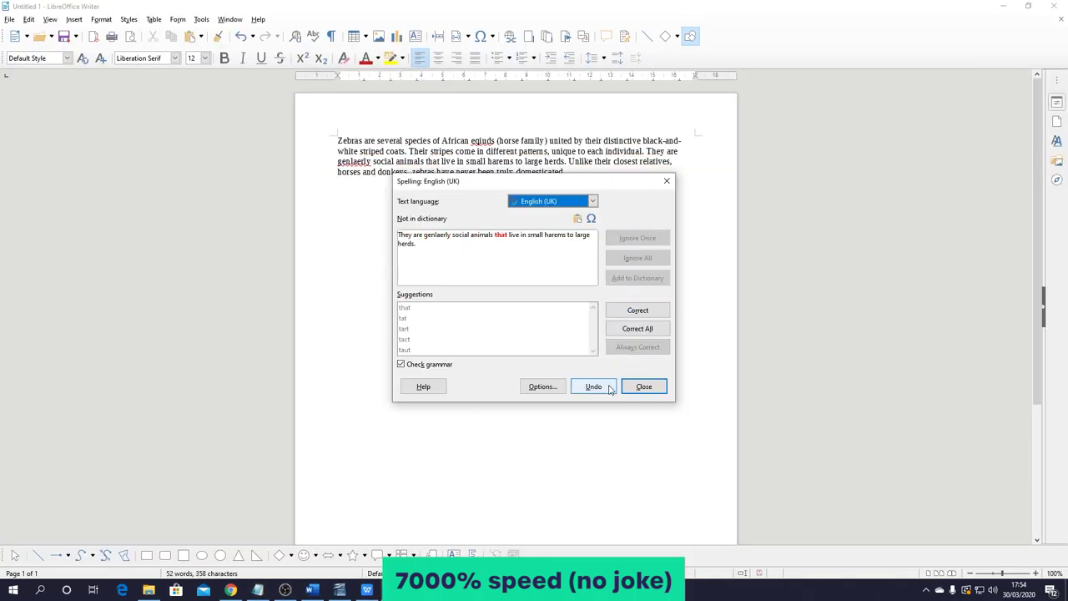
pyautogui.click(643, 386)
# Step: Start the review spell check and bring up suggestions for a misspelled word
pyautogui.click(366, 590)
pyautogui.click(206, 20)
pyautogui.click(18, 71)
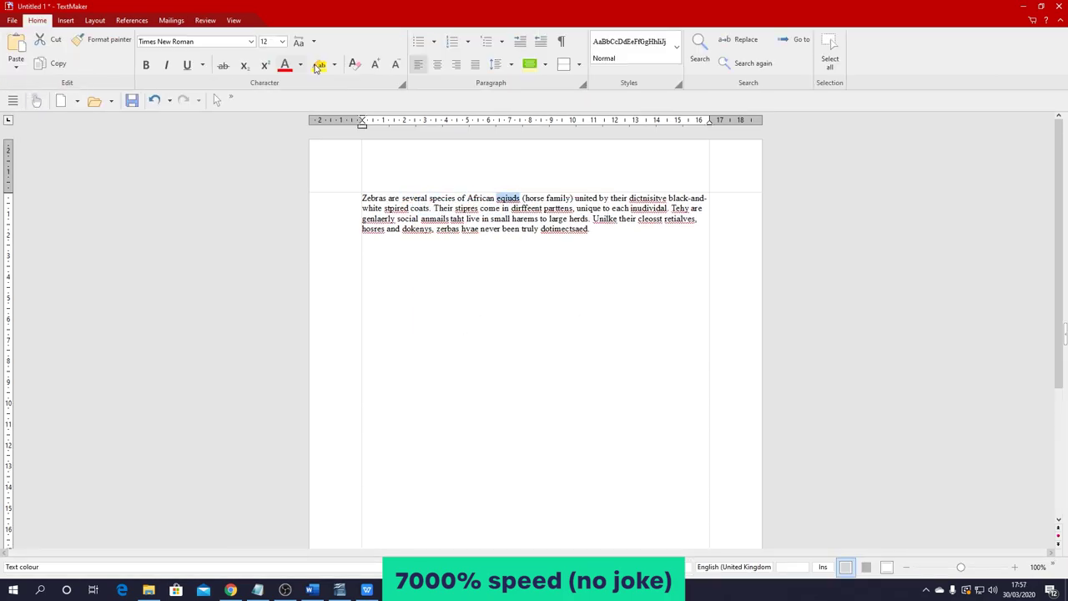
pyautogui.rightClick(433, 209)
# Step: Run Google Docs' spelling and grammar check, accept its correction, then try and undo a test sentence
pyautogui.click(230, 590)
pyautogui.click(177, 66)
pyautogui.moveTo(224, 86)
pyautogui.click(405, 92)
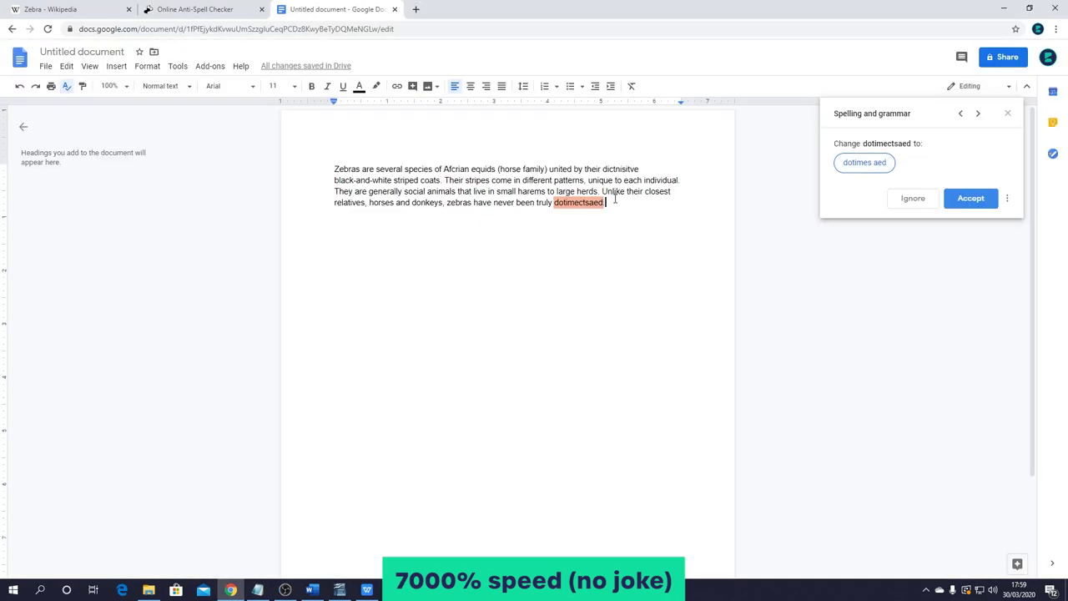
pyautogui.click(970, 198)
pyautogui.press('Return')
pyautogui.write('Google Docs gets some poinWhen you are typiong on Google Docs, you get suggestions whilst you tu')
pyautogui.hotkey('ctrl', 'z')
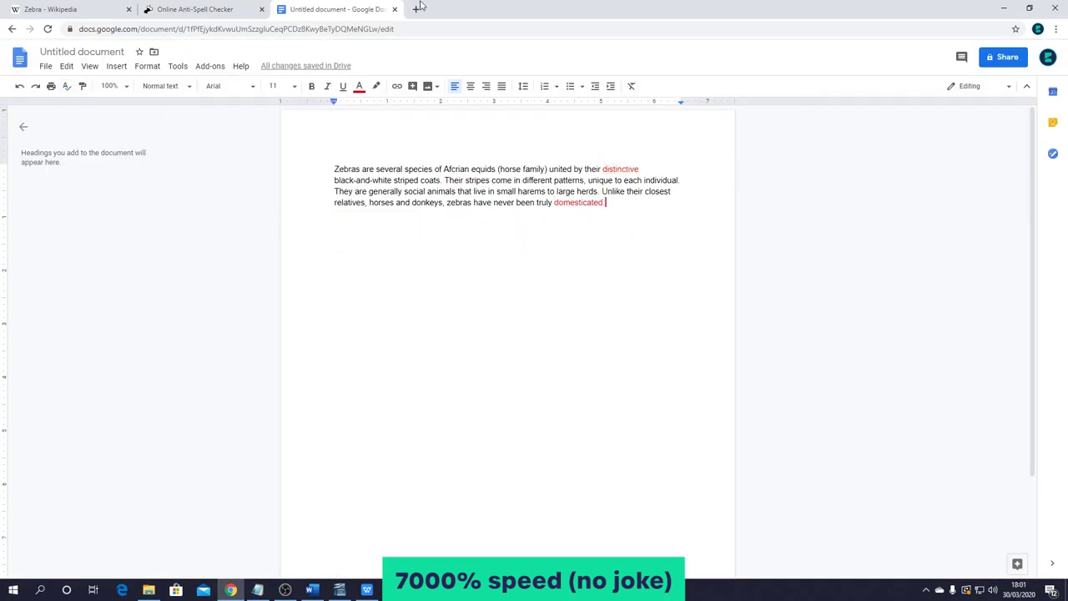
# Step: Set the proofing language and replace the misspelling with 'stripes'
pyautogui.rightClick(393, 143)
pyautogui.click(429, 281)
pyautogui.click(610, 396)
pyautogui.rightClick(440, 191)
pyautogui.click(348, 241)
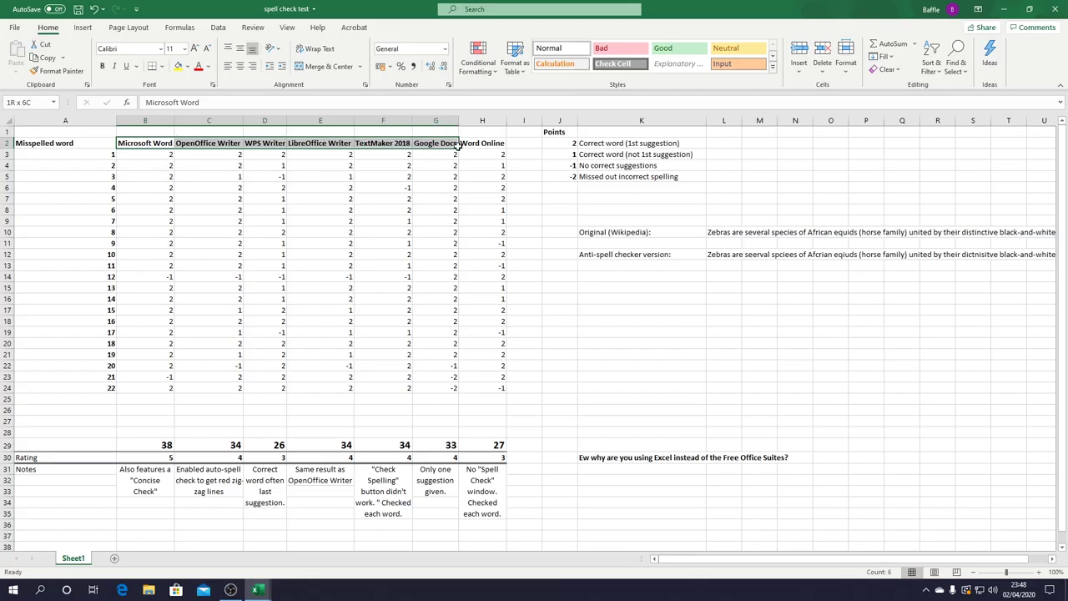
pyautogui.moveTo(458, 144); pyautogui.dragTo(469, 147)
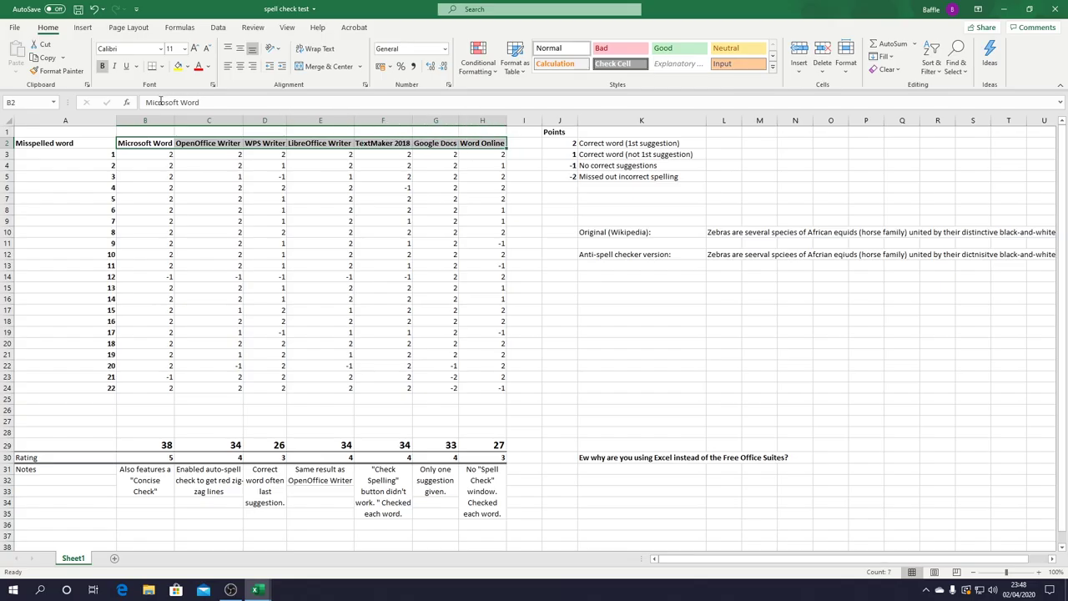
pyautogui.click(75, 142)
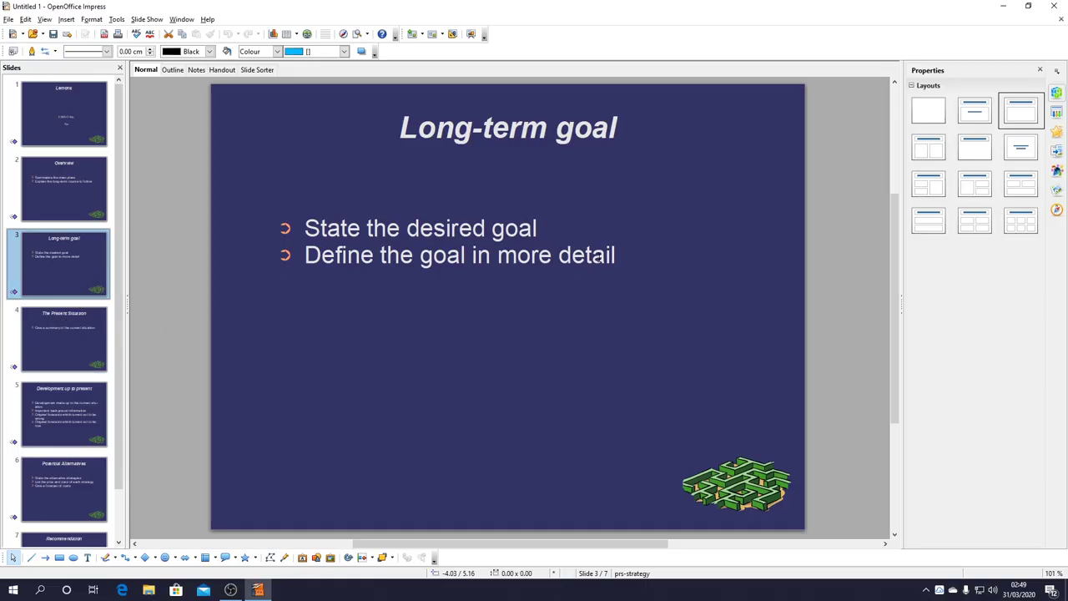
pyautogui.click(603, 256)
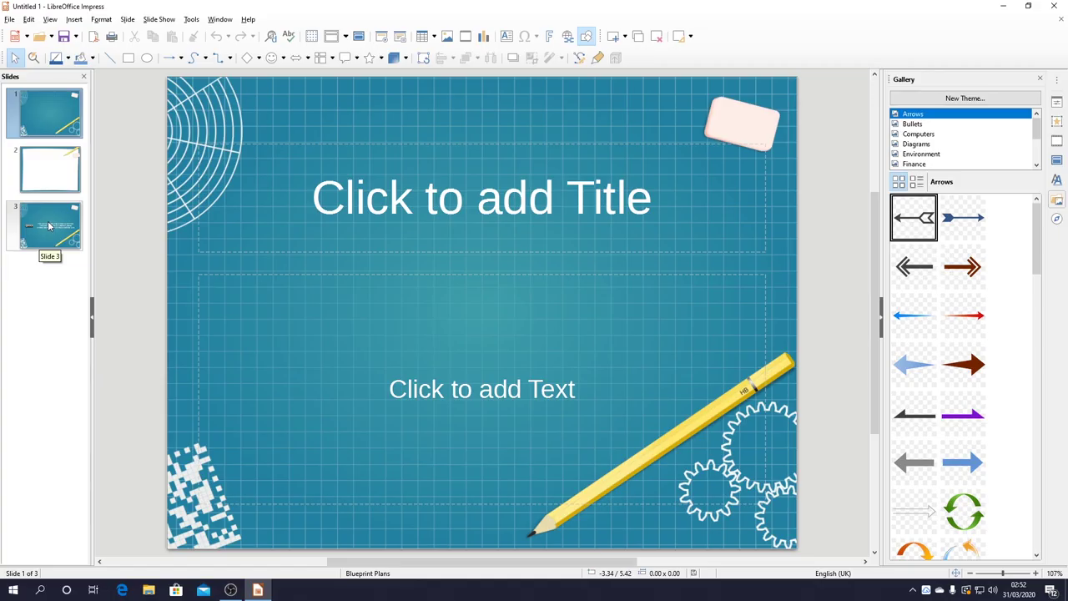
# Step: Select slide 2's text area and the dashboard chart
pyautogui.click(47, 178)
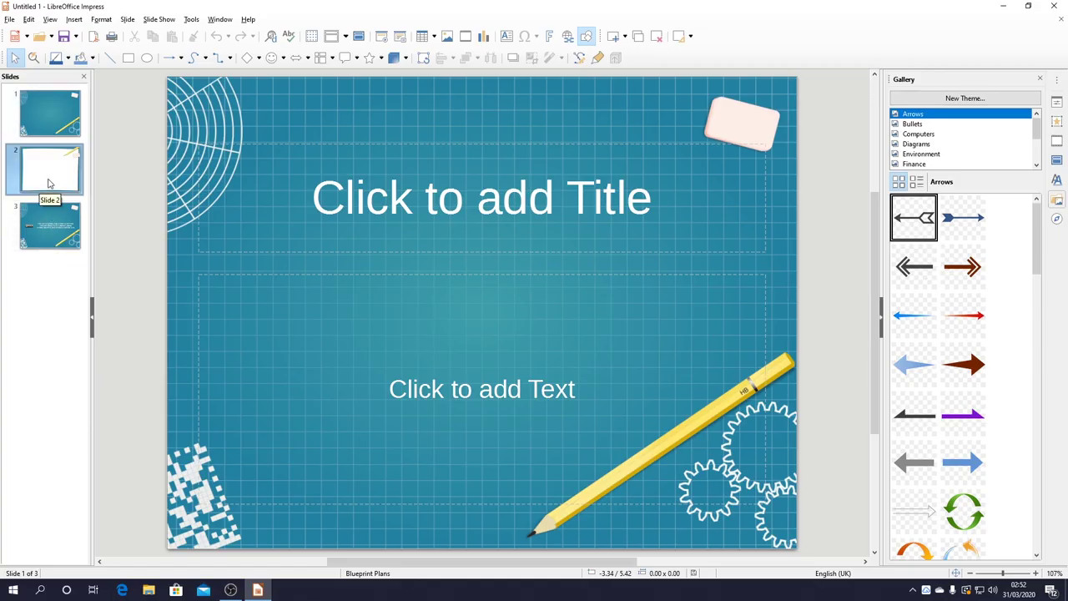
pyautogui.click(289, 198)
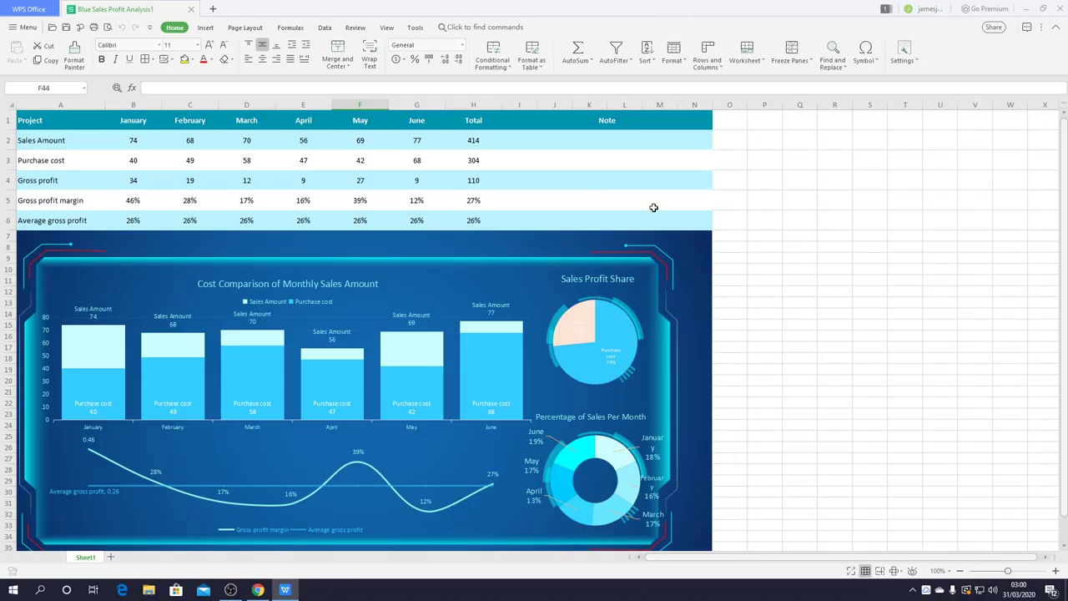
pyautogui.click(293, 288)
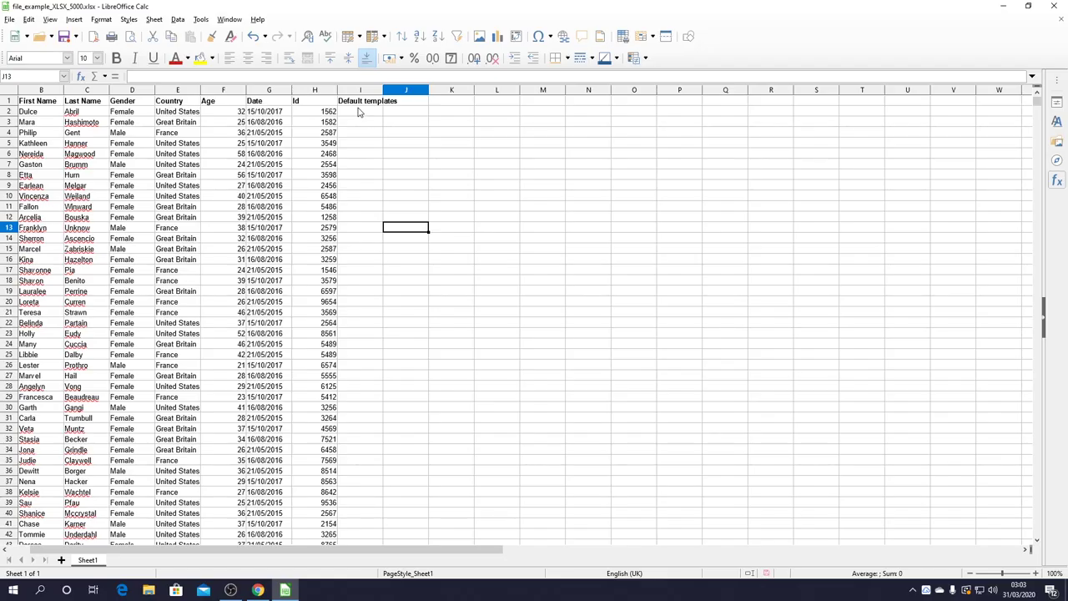
# Step: Autofit column I, choose Blueprint Plans, and commit the £420,000 Cost of Trip
pyautogui.click(381, 94)
pyautogui.doubleClick(382, 94)
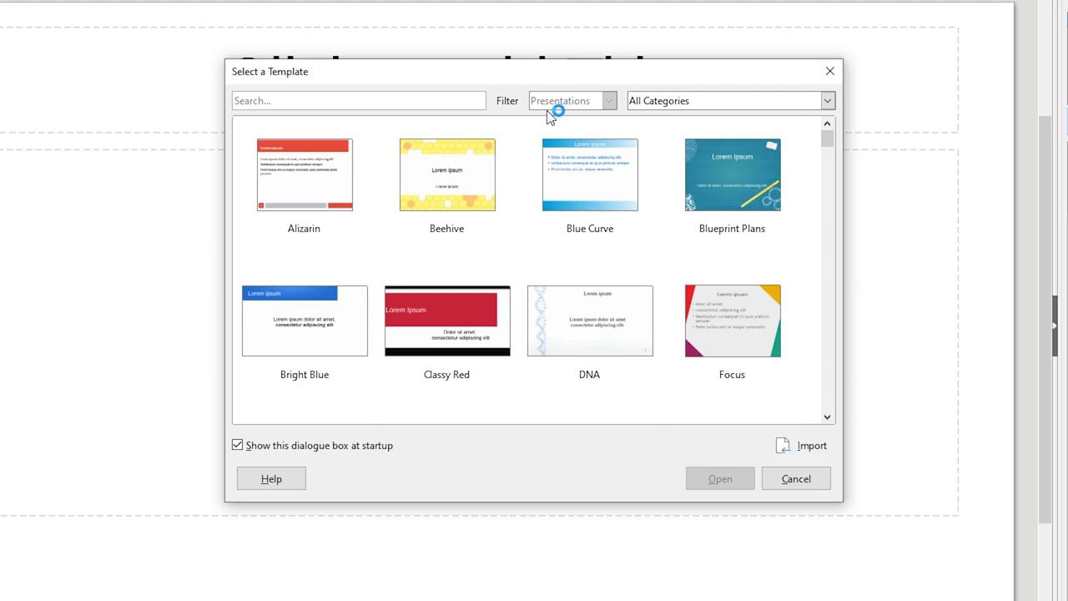
pyautogui.click(761, 179)
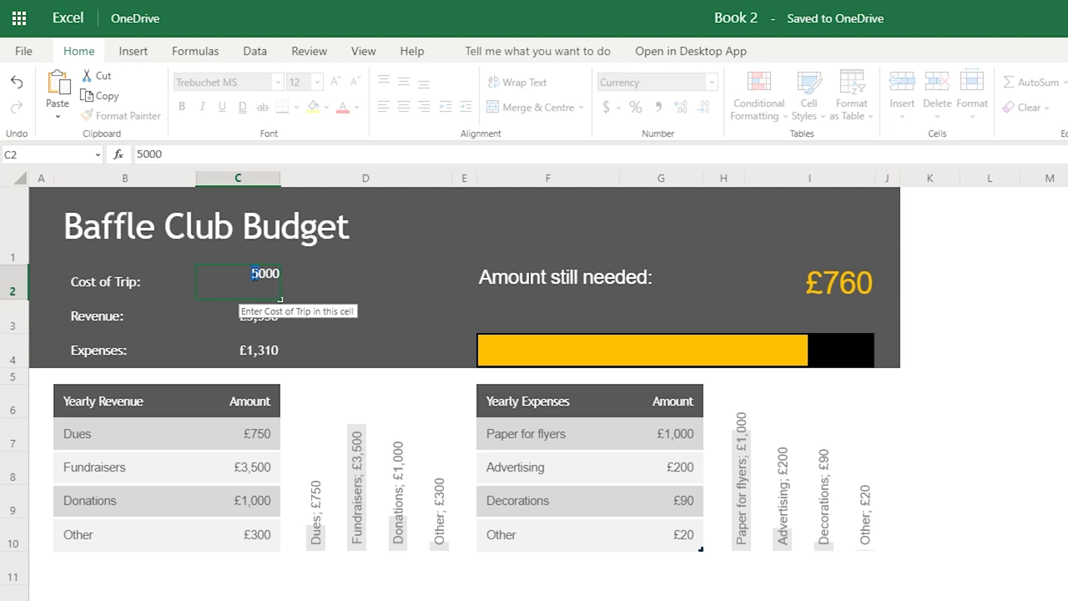
pyautogui.press('Tab')
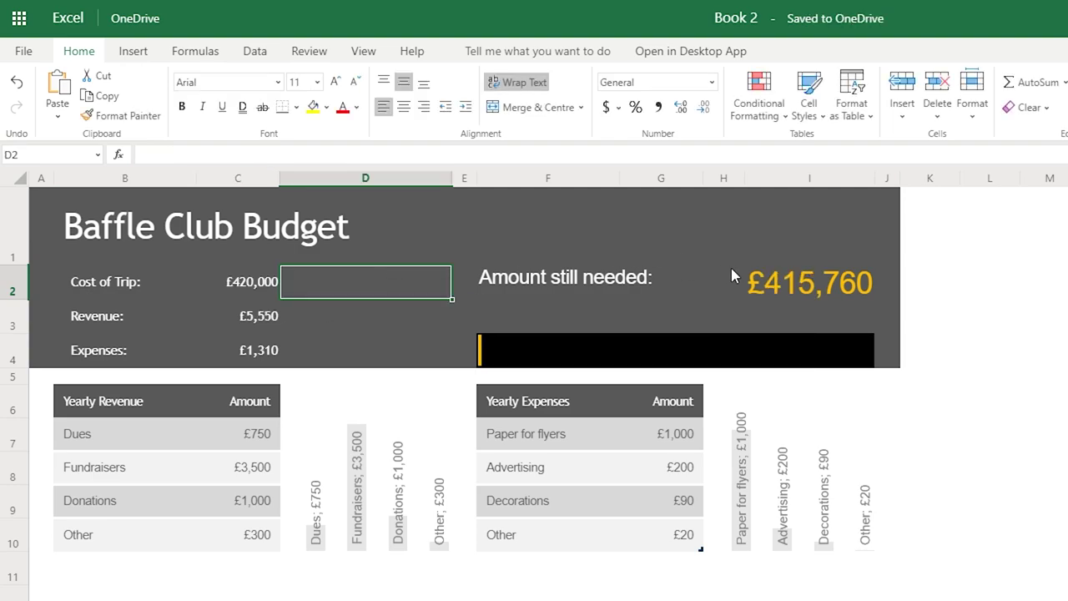